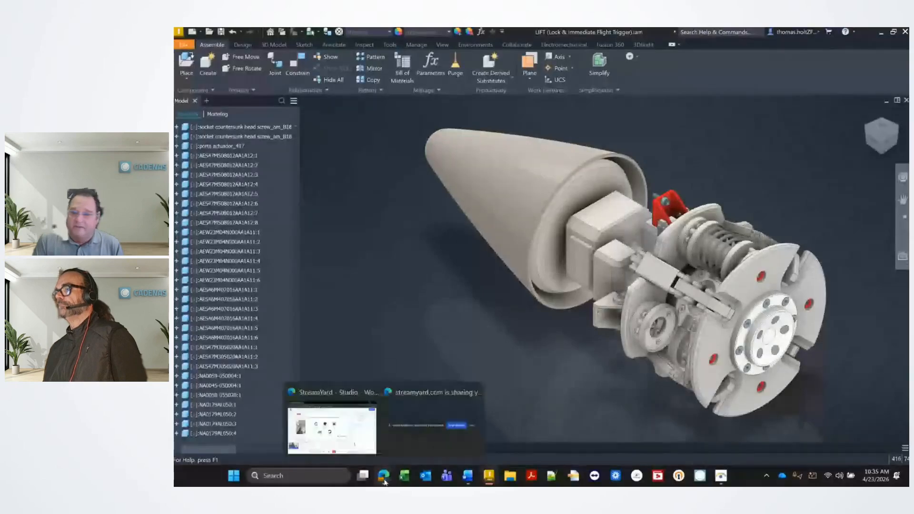
{"action": "left_click", "coordinate": [329, 413]}
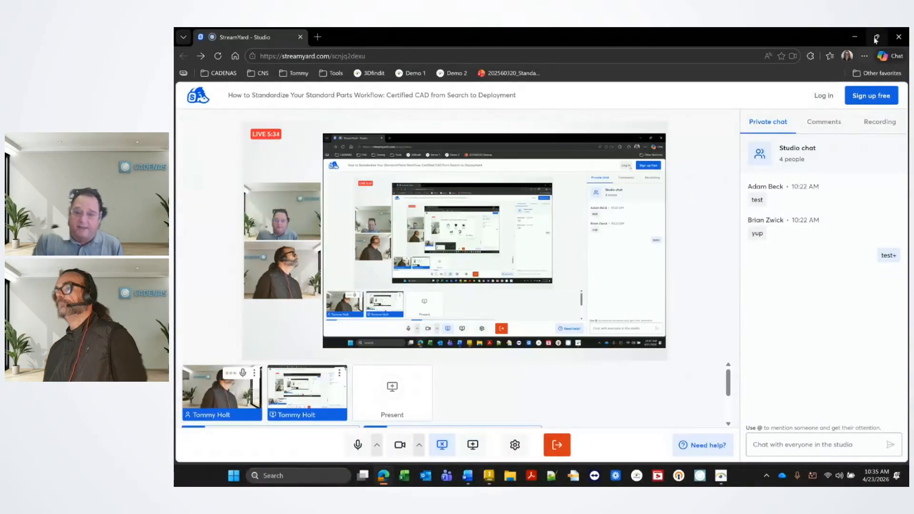
{"action": "left_click", "coordinate": [854, 37]}
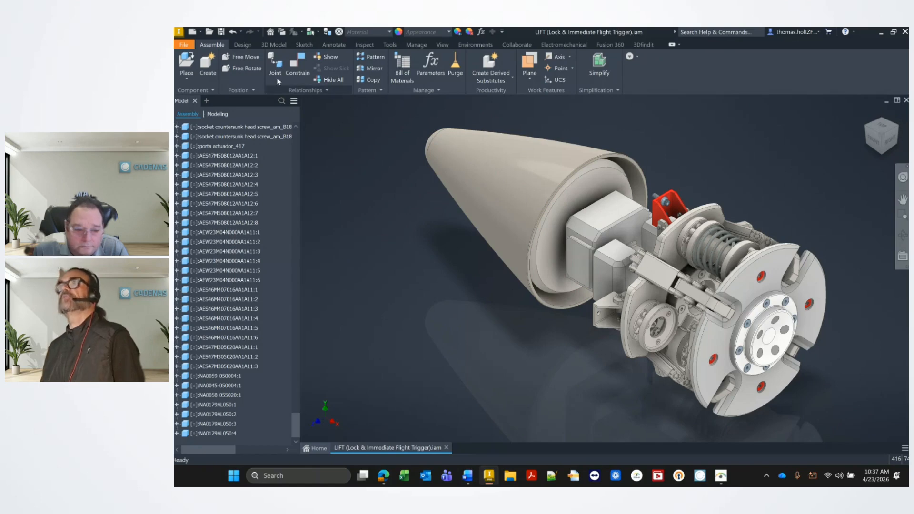
Step: Bring up the 3Dfindit tools and examine the four red-ringed holes in the assembly's round end plate
{"action": "left_click", "coordinate": [243, 44]}
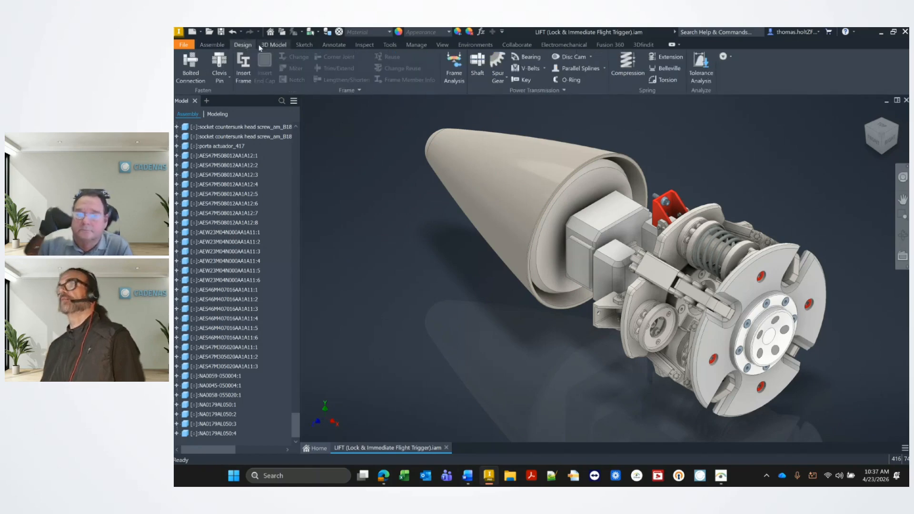
{"action": "left_click", "coordinate": [274, 44]}
{"action": "left_click", "coordinate": [645, 44]}
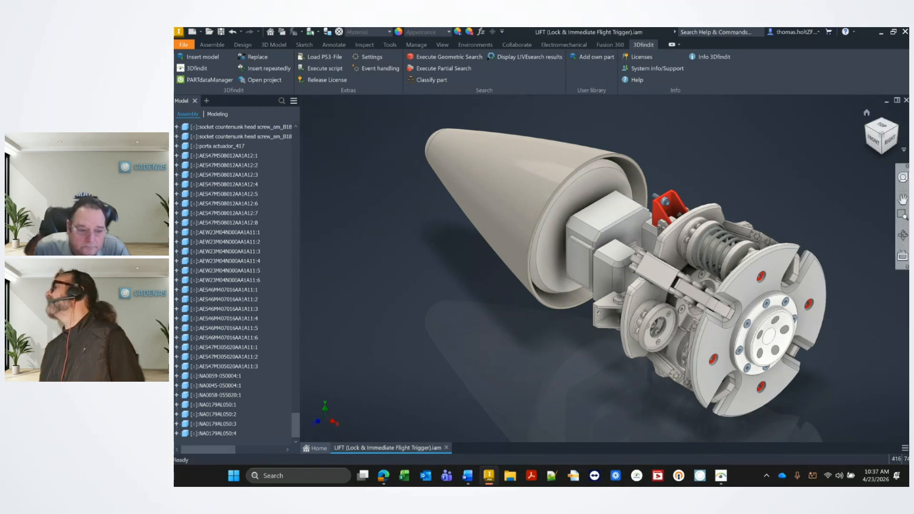
{"action": "left_click", "coordinate": [882, 149]}
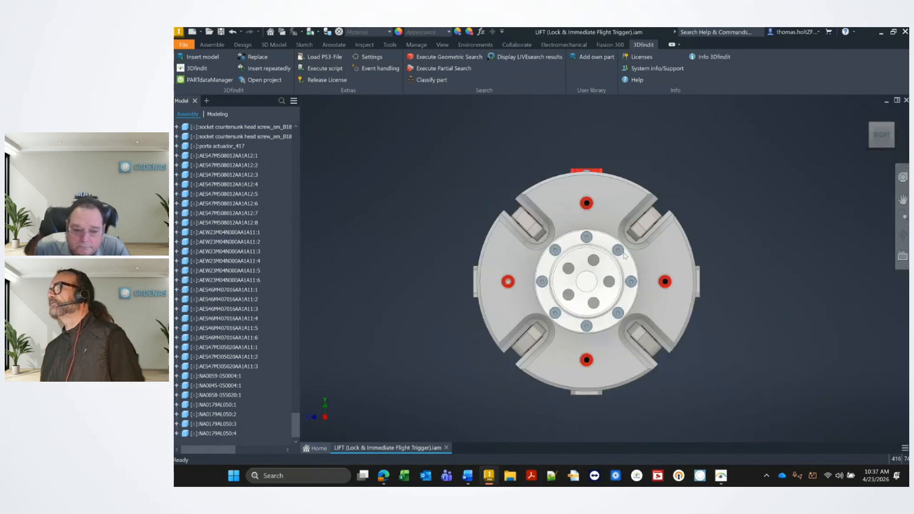
{"action": "scroll", "coordinate": [625, 256], "scroll_direction": "up", "scroll_amount": 2}
{"action": "scroll", "coordinate": [618, 257], "scroll_direction": "down", "scroll_amount": 2}
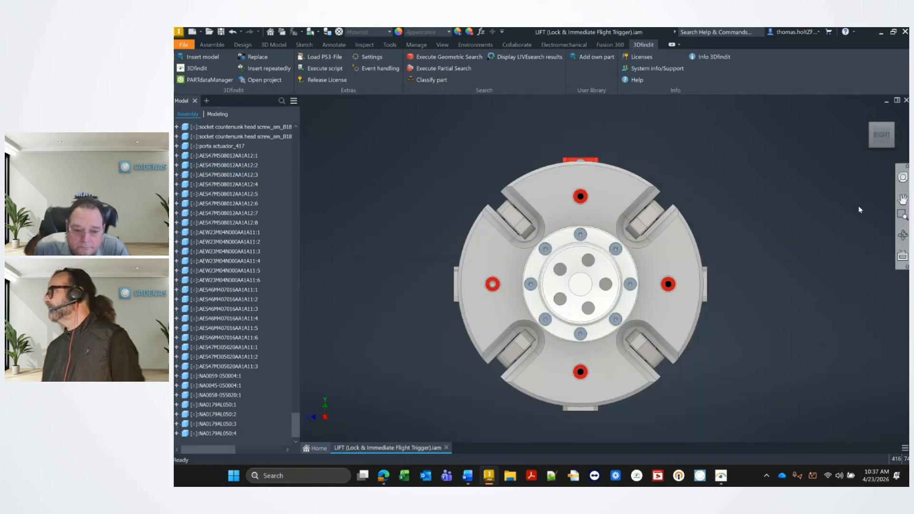
{"action": "left_click", "coordinate": [902, 234]}
{"action": "left_click_drag", "start_coordinate": [589, 277], "coordinate": [679, 239]}
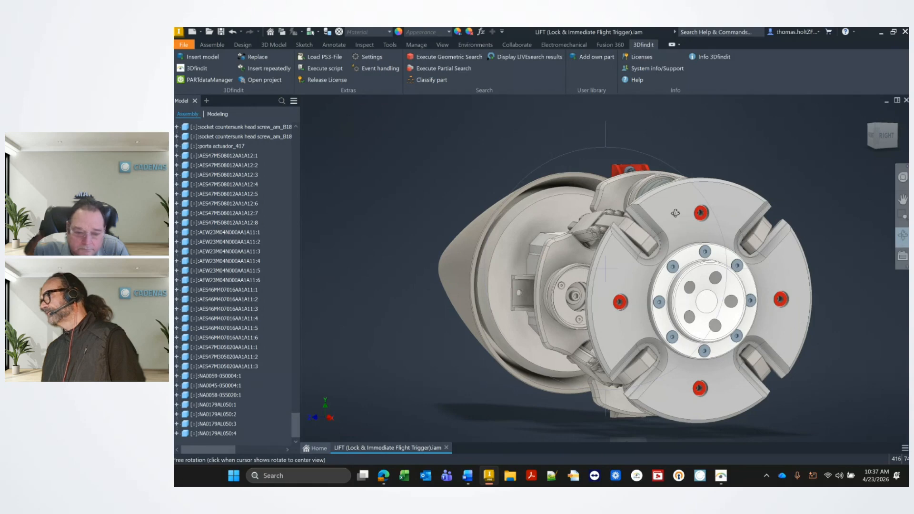
{"action": "key", "text": "Escape"}
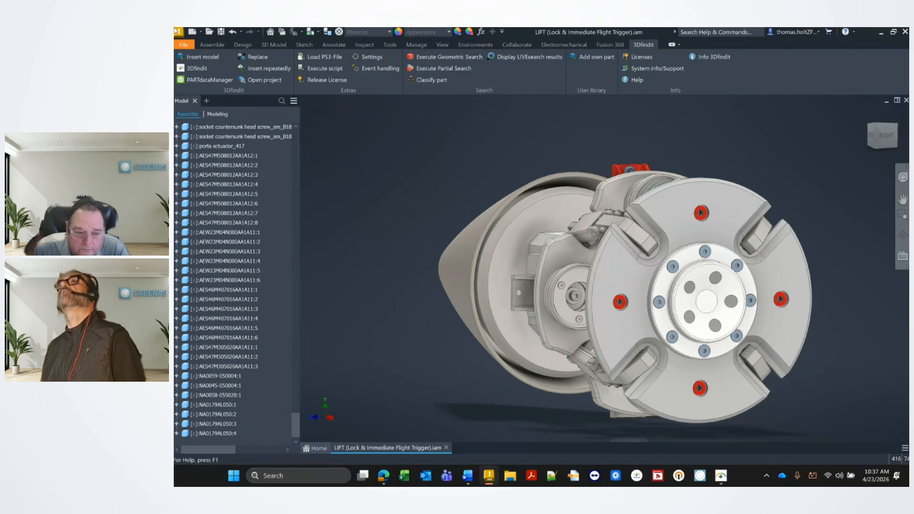
Step: Start inserting a catalog model and search for Bolt within the Aianas (NAS) catalog only
{"action": "left_click", "coordinate": [202, 58]}
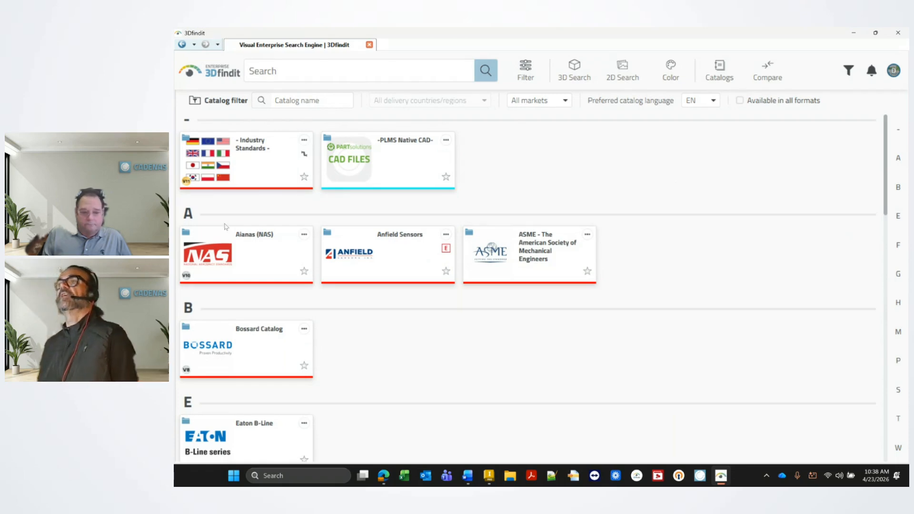
{"action": "left_click", "coordinate": [251, 245]}
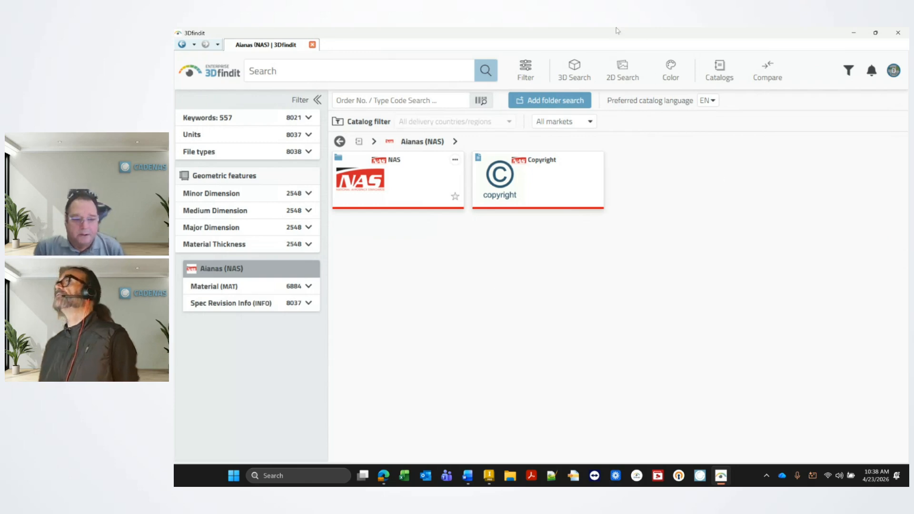
{"action": "left_click", "coordinate": [550, 100]}
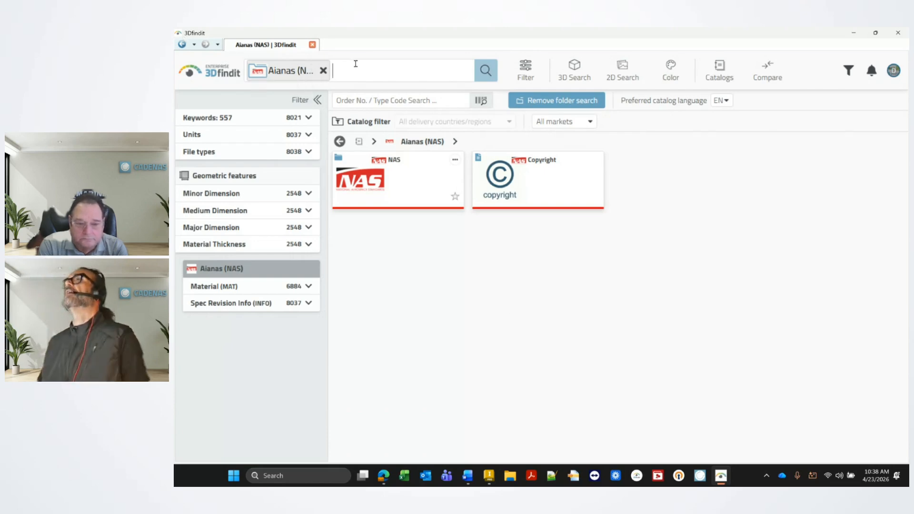
{"action": "type", "text": "Bolt"}
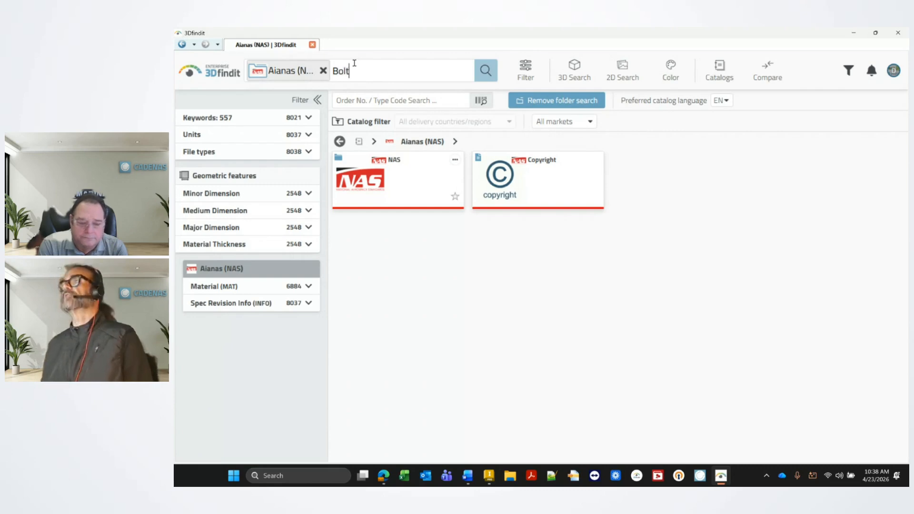
{"action": "key", "text": "Return"}
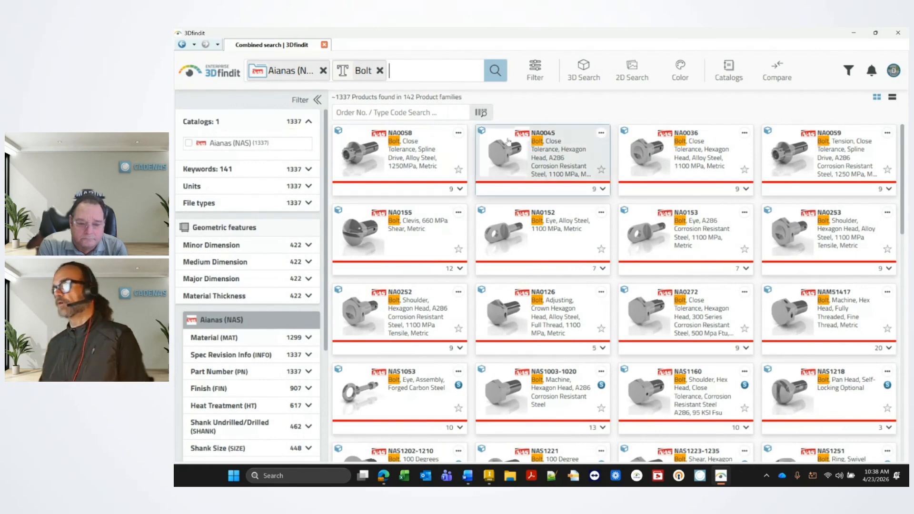
Step: Narrow the bolt search with the additional terms MJ5 and LG=20
{"action": "left_click", "coordinate": [414, 65]}
{"action": "type", "text": "MJ"}
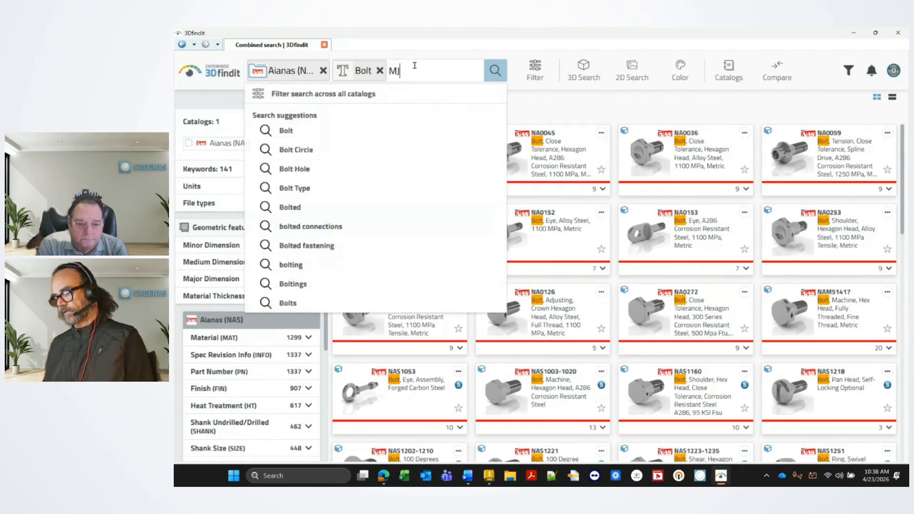
{"action": "type", "text": "5"}
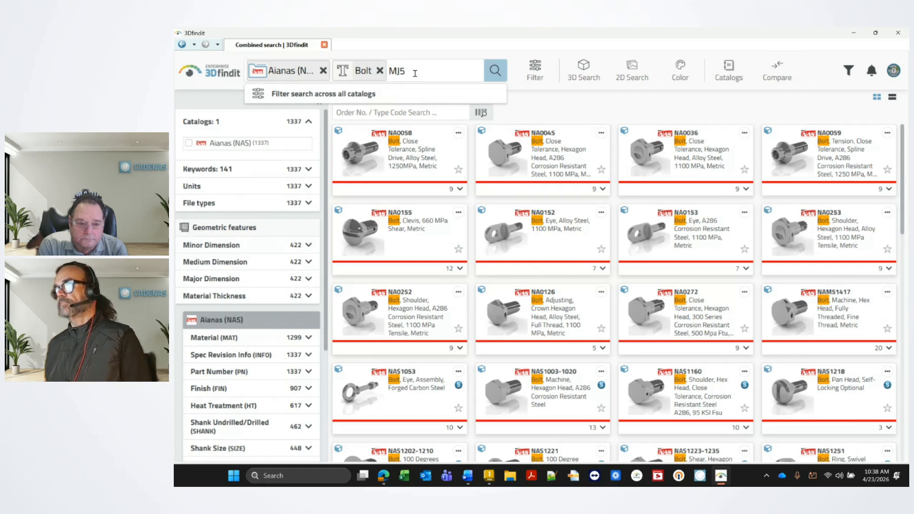
{"action": "key", "text": "Return"}
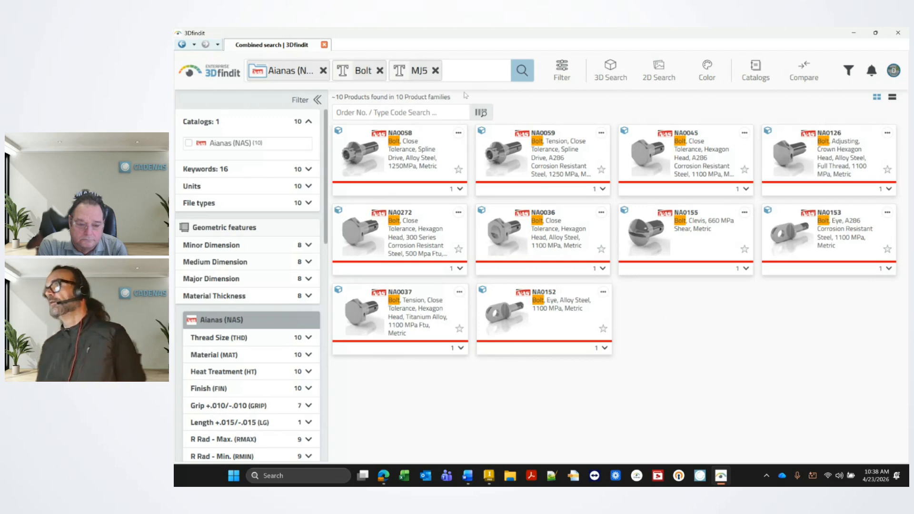
{"action": "left_click", "coordinate": [482, 72]}
{"action": "type", "text": "LG="}
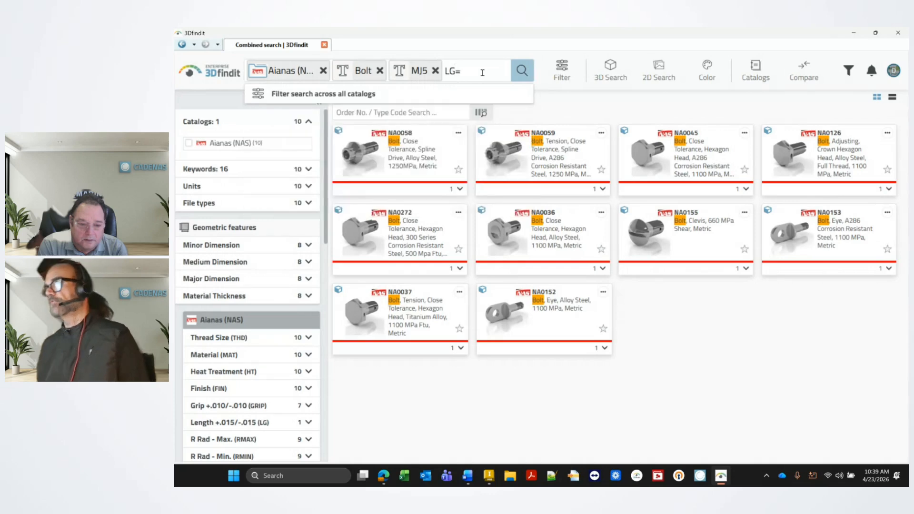
{"action": "type", "text": "20"}
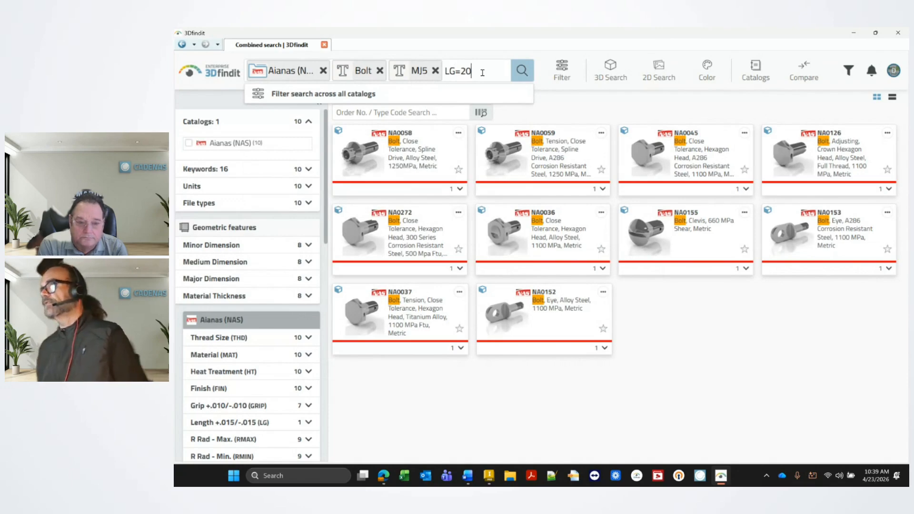
{"action": "key", "text": "Return"}
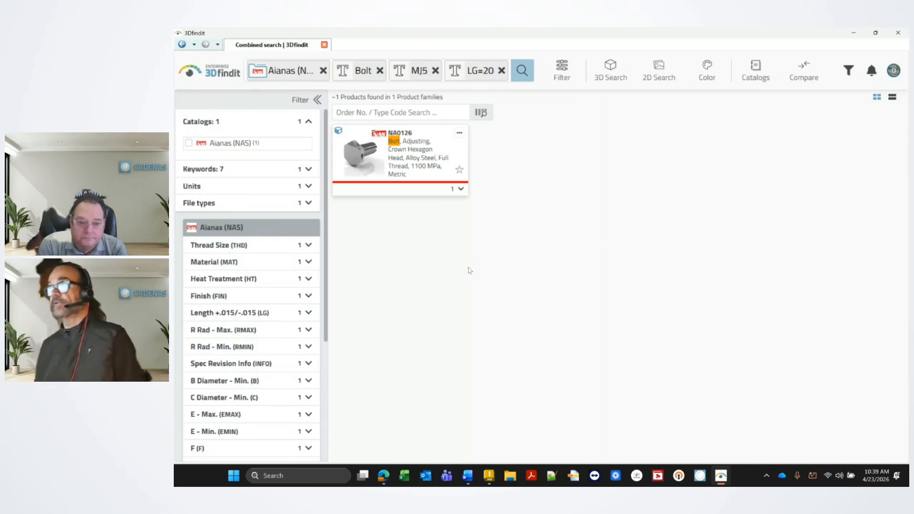
Step: Open the NA0126 adjusting crown hexagon head bolt, inspect its 3D preview and export it to the CAD assembly
{"action": "left_click", "coordinate": [404, 171]}
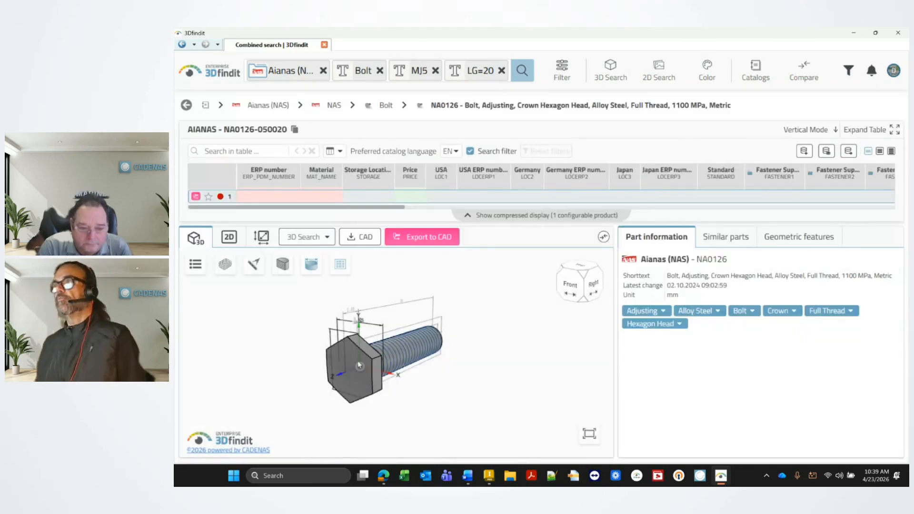
{"action": "left_click_drag", "start_coordinate": [375, 339], "coordinate": [339, 316]}
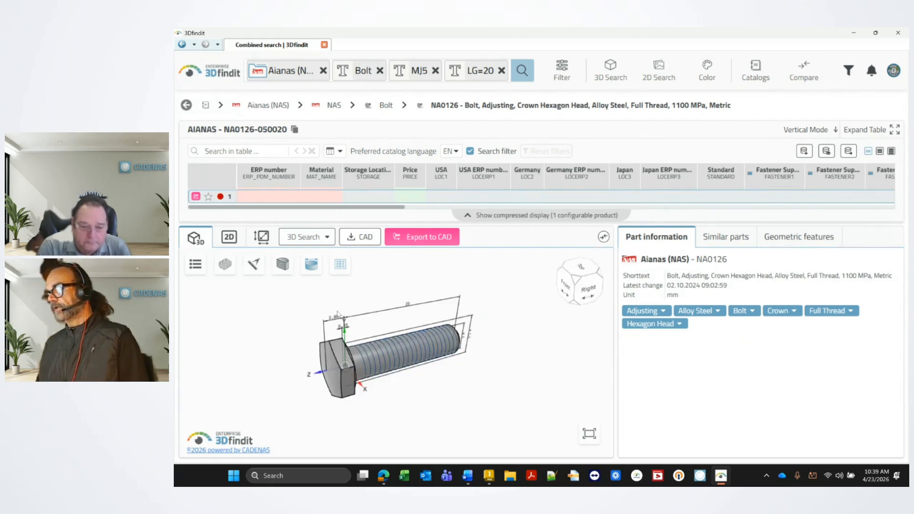
{"action": "left_click", "coordinate": [423, 238]}
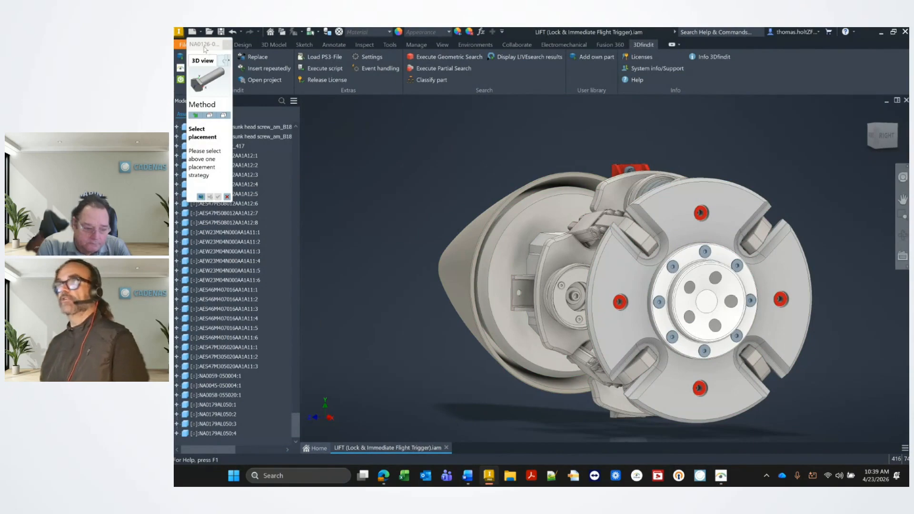
Step: Place the NA0126 bolt in the four red-ringed holes of the round end plate using placement with circular edge
{"action": "left_click_drag", "start_coordinate": [204, 49], "coordinate": [280, 101]}
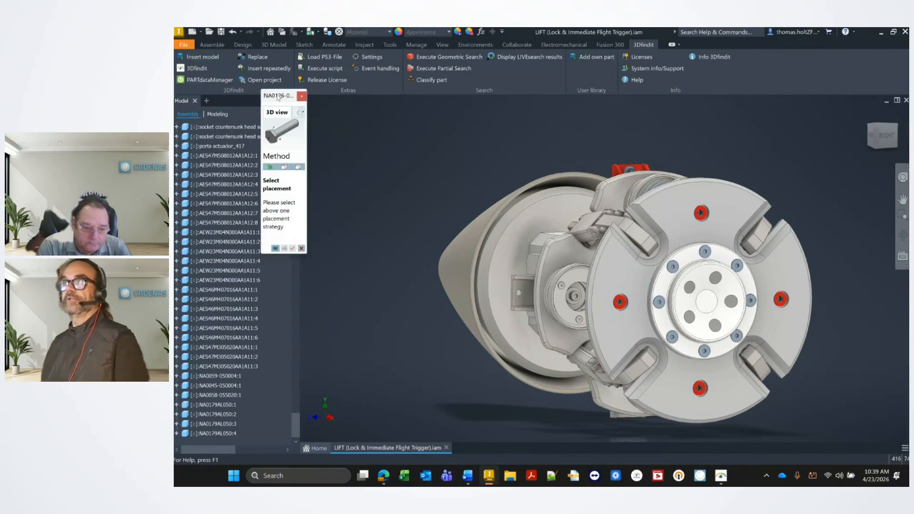
{"action": "left_click", "coordinate": [284, 167]}
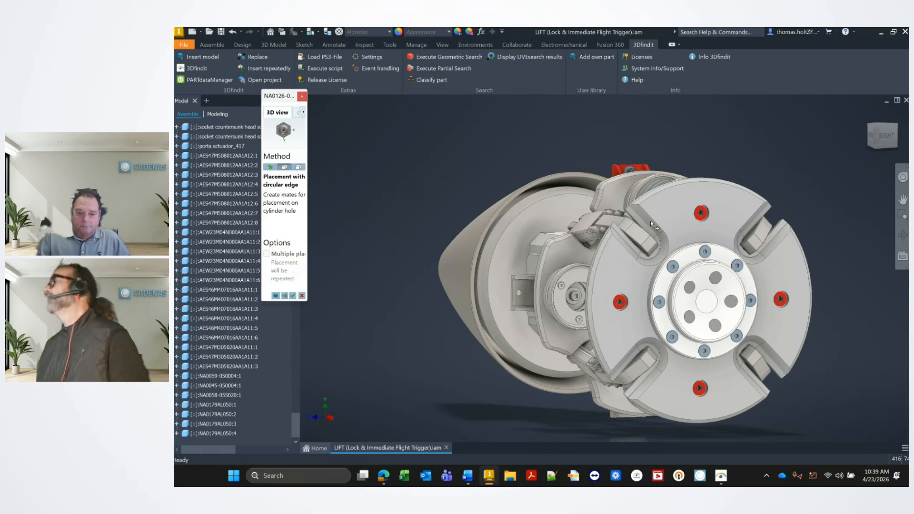
{"action": "scroll", "coordinate": [699, 238], "scroll_direction": "down", "scroll_amount": 3}
{"action": "scroll", "coordinate": [699, 238], "scroll_direction": "up", "scroll_amount": 5}
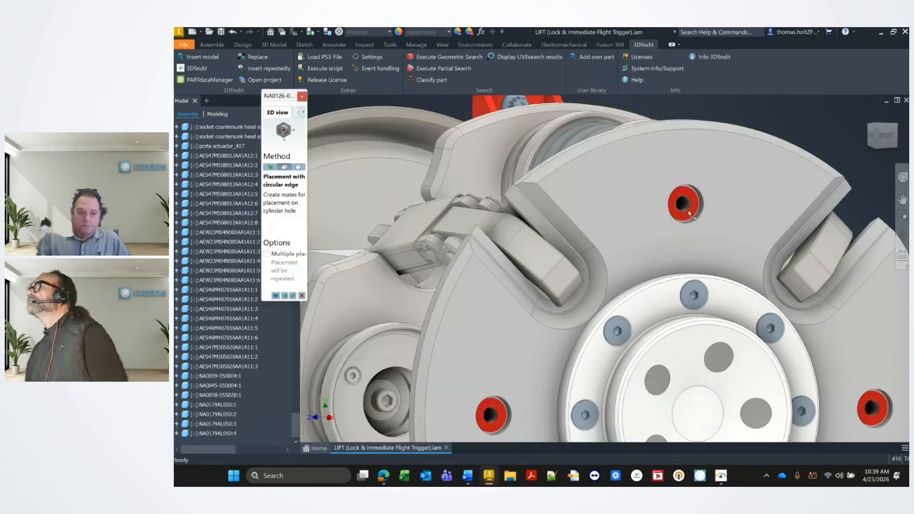
{"action": "scroll", "coordinate": [513, 331], "scroll_direction": "down", "scroll_amount": 2}
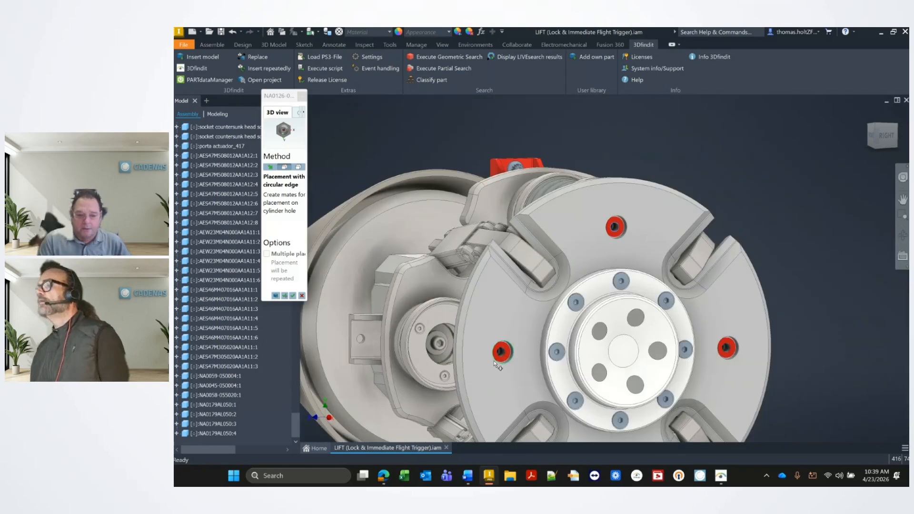
{"action": "scroll", "coordinate": [513, 331], "scroll_direction": "up", "scroll_amount": 3}
{"action": "scroll", "coordinate": [474, 292], "scroll_direction": "down", "scroll_amount": 5}
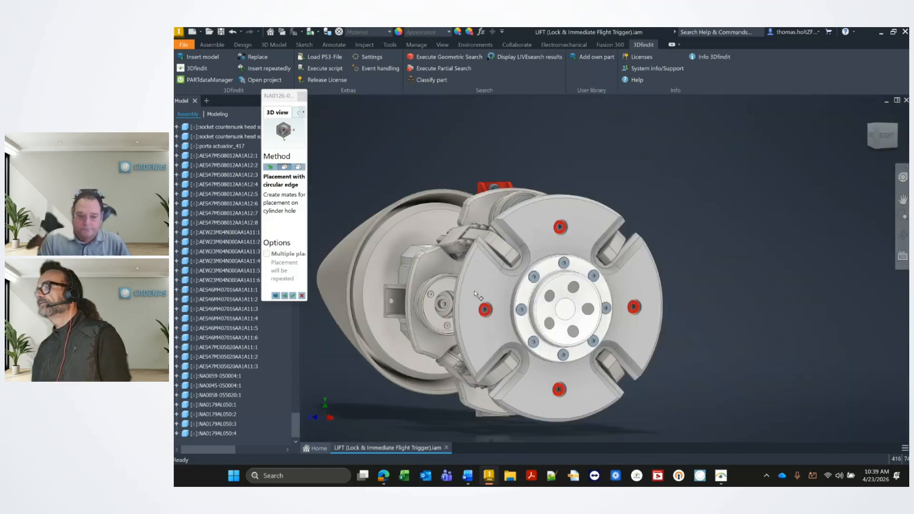
{"action": "scroll", "coordinate": [566, 395], "scroll_direction": "up", "scroll_amount": 3}
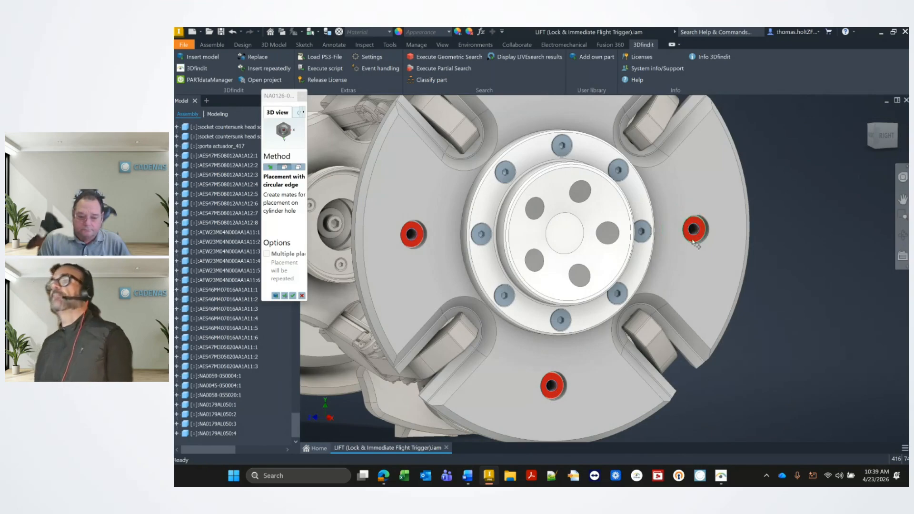
{"action": "left_click", "coordinate": [293, 296]}
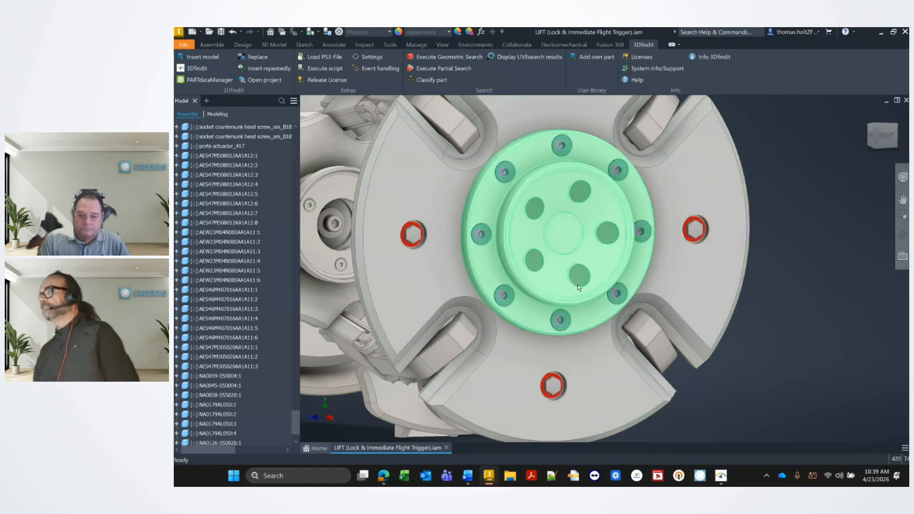
Step: Examine the placed bolts from the home view, and the two threaded ends protruding from the red bracket up close
{"action": "scroll", "coordinate": [577, 286], "scroll_direction": "down", "scroll_amount": 4}
{"action": "scroll", "coordinate": [577, 287], "scroll_direction": "up", "scroll_amount": 2}
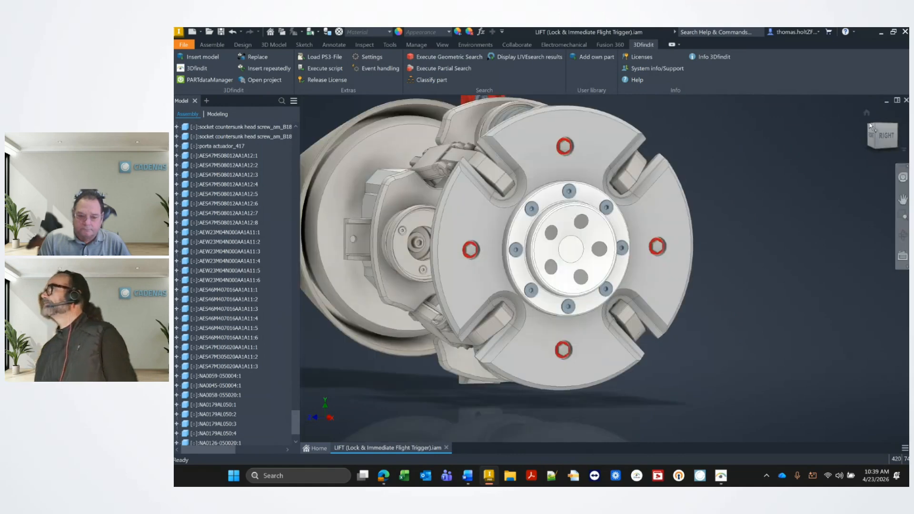
{"action": "left_click", "coordinate": [867, 113]}
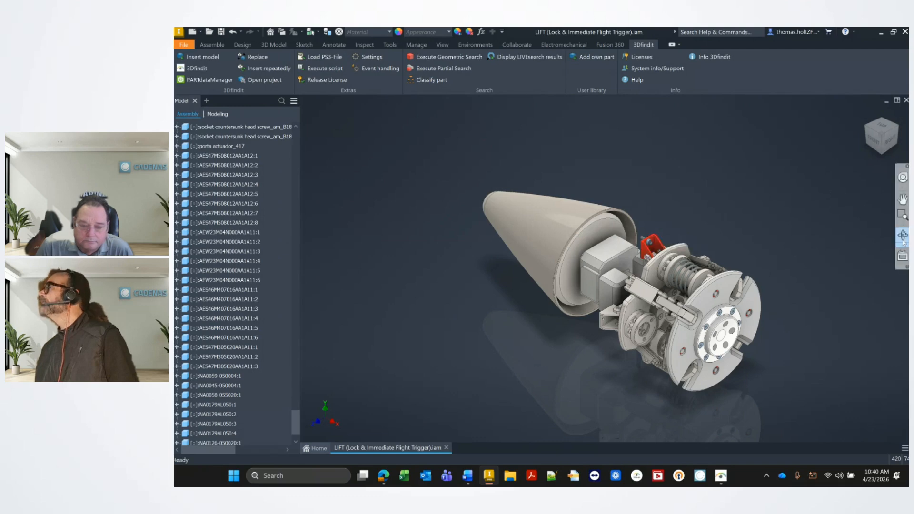
{"action": "left_click", "coordinate": [902, 235]}
{"action": "scroll", "coordinate": [661, 269], "scroll_direction": "up", "scroll_amount": 5}
{"action": "mouse_move", "coordinate": [650, 254]}
{"action": "left_mouse_down"}
{"action": "mouse_move", "coordinate": [658, 242]}
{"action": "mouse_move", "coordinate": [644, 258]}
{"action": "left_mouse_up"}
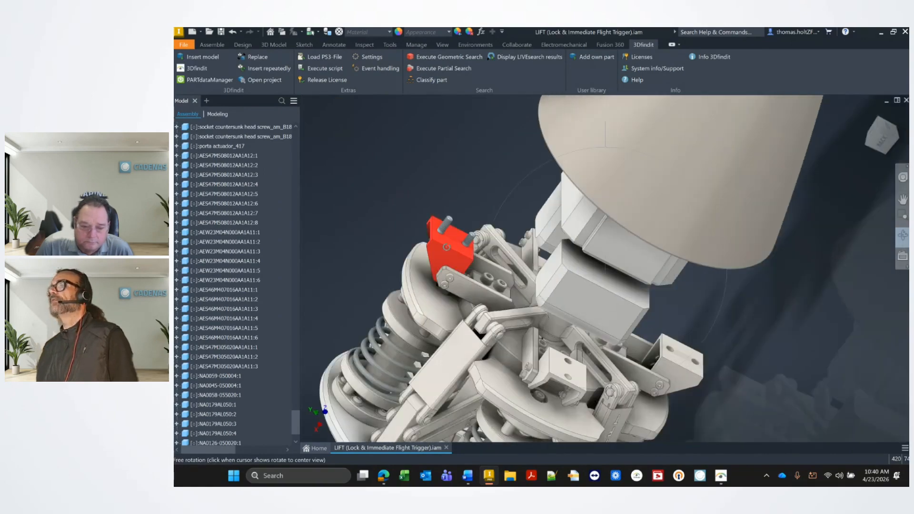
{"action": "scroll", "coordinate": [430, 244], "scroll_direction": "up", "scroll_amount": 5}
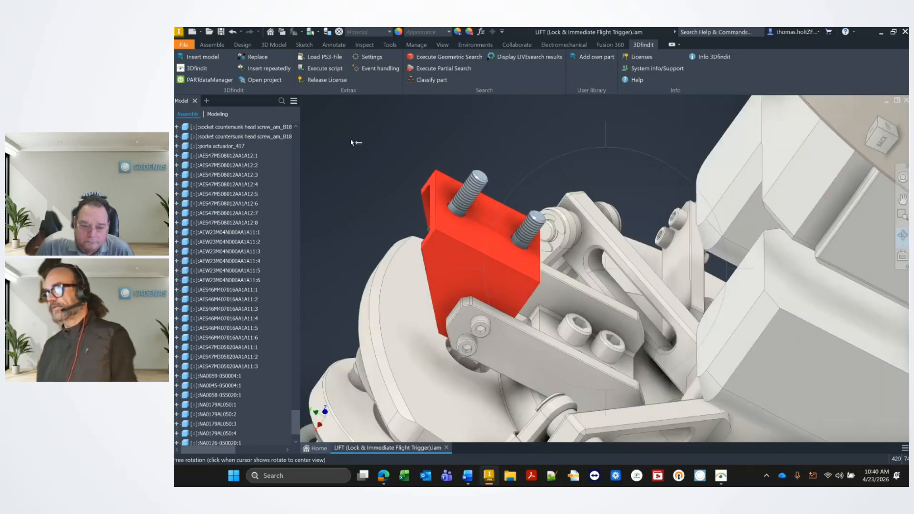
{"action": "key", "text": "Escape"}
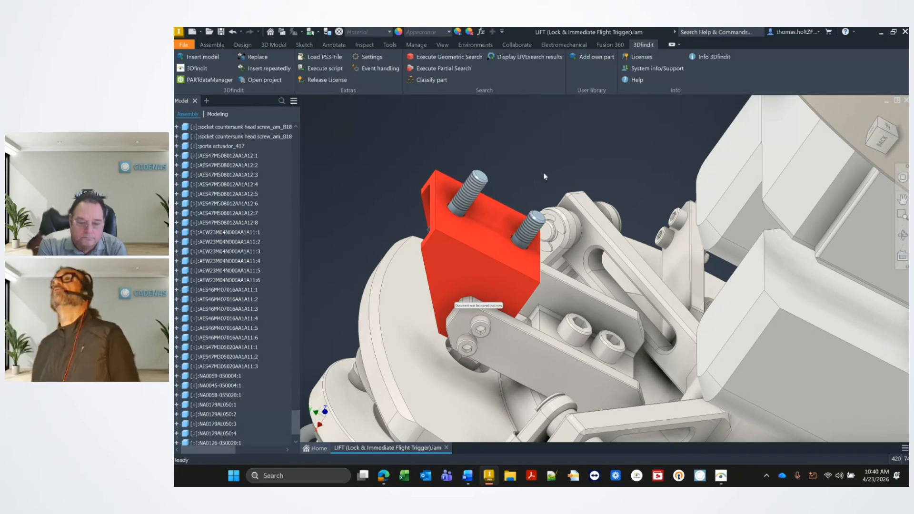
Step: Switch to 3Dfindit and open the AEW23 plain washer under ASME B18.22M in the ASME metric fastener catalog
{"action": "left_click", "coordinate": [207, 58]}
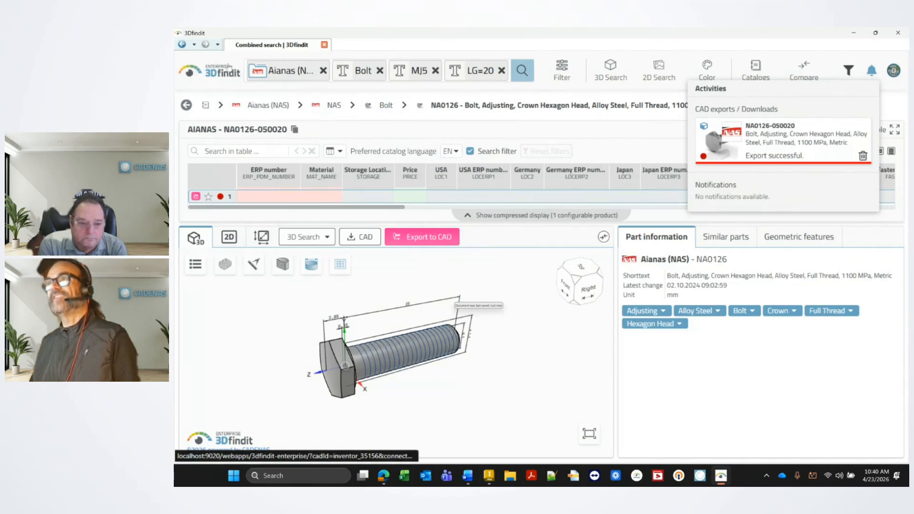
{"action": "left_click", "coordinate": [214, 73]}
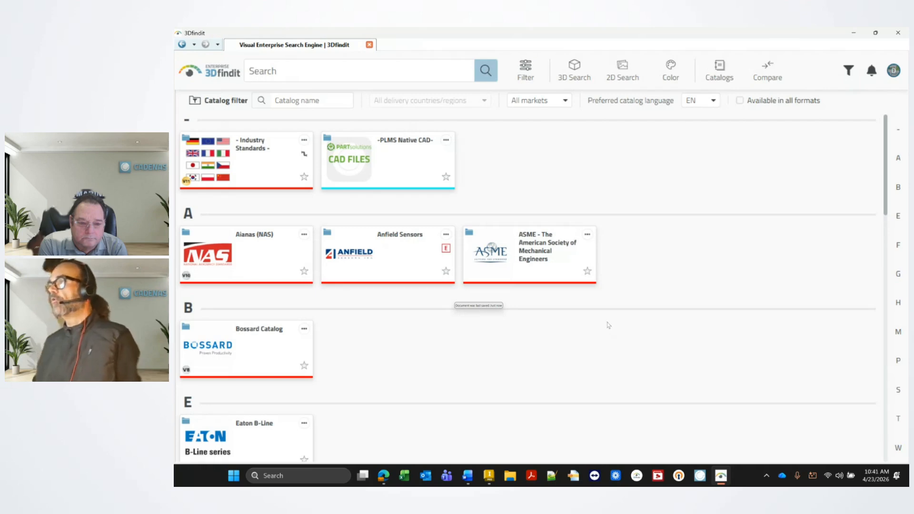
{"action": "left_click", "coordinate": [532, 267]}
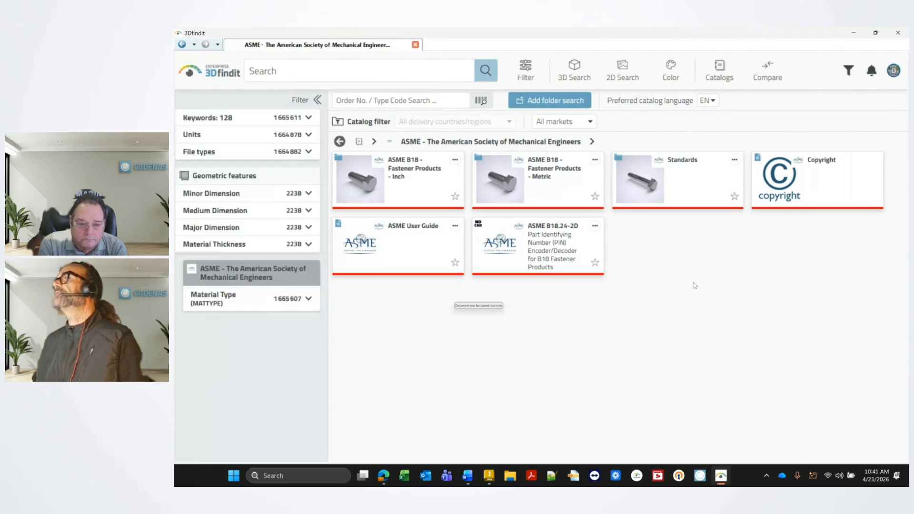
{"action": "left_click", "coordinate": [560, 178]}
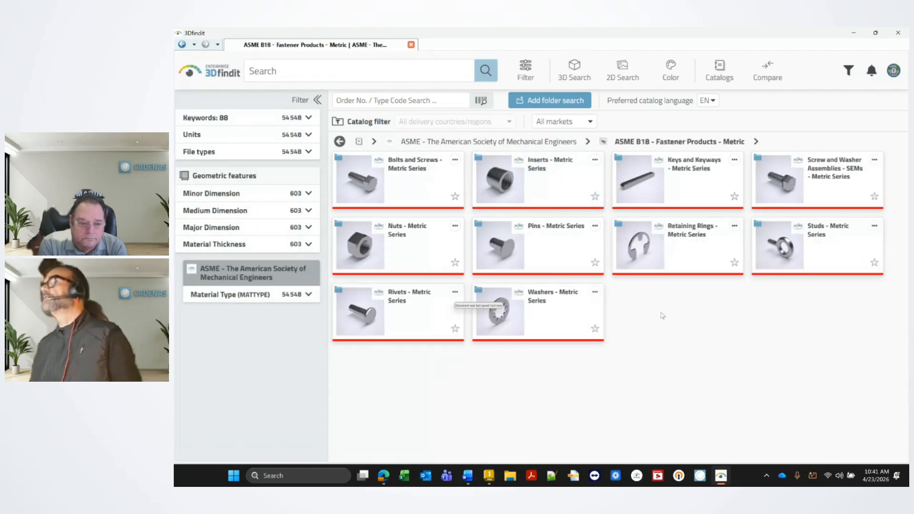
{"action": "left_click", "coordinate": [555, 315]}
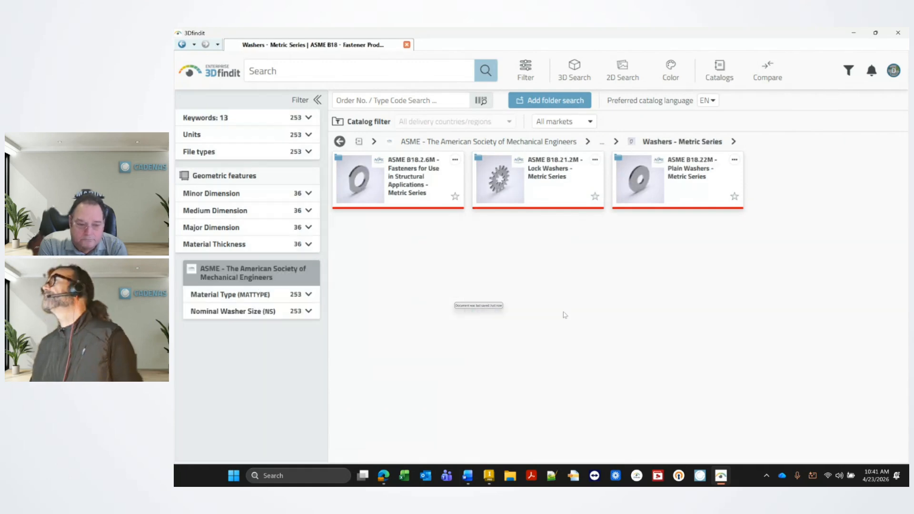
{"action": "left_click", "coordinate": [684, 191]}
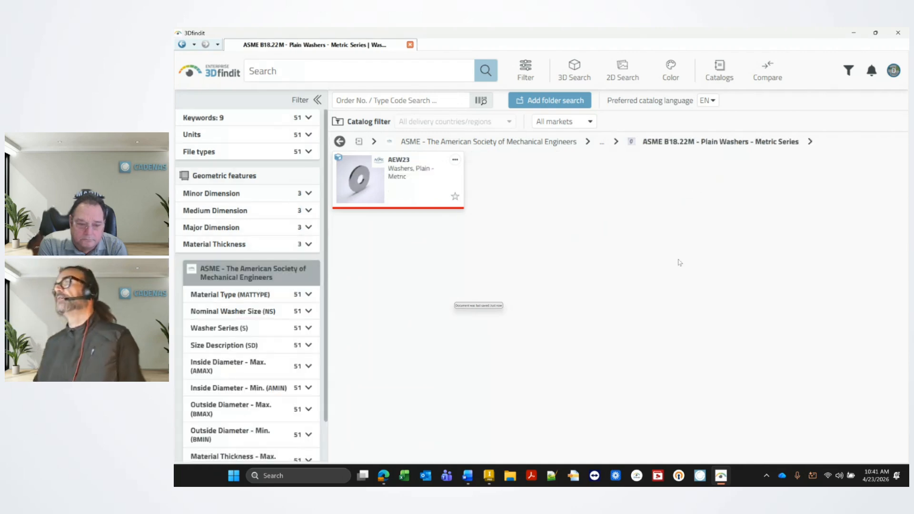
{"action": "left_click", "coordinate": [394, 191]}
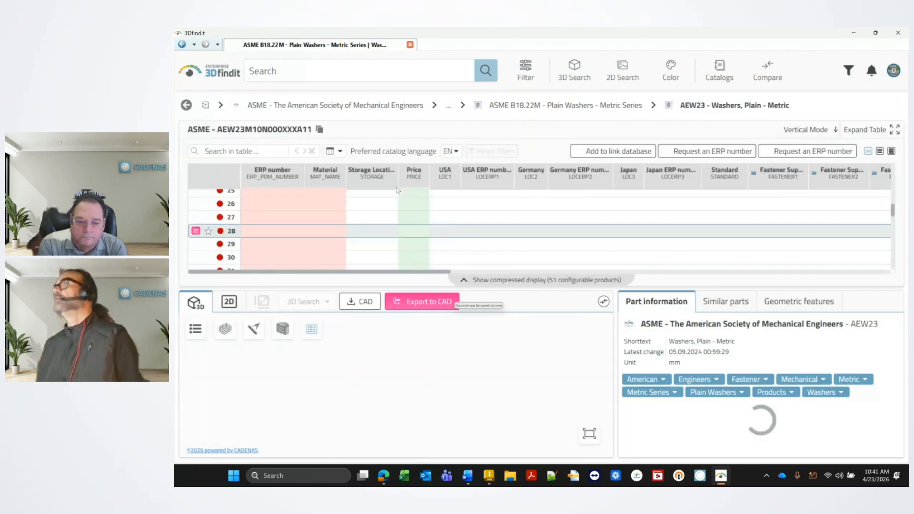
Step: Switch the AEW23 table to the columns with PIN code, material and size data, expand it and review the washer variants
{"action": "left_click", "coordinate": [792, 130]}
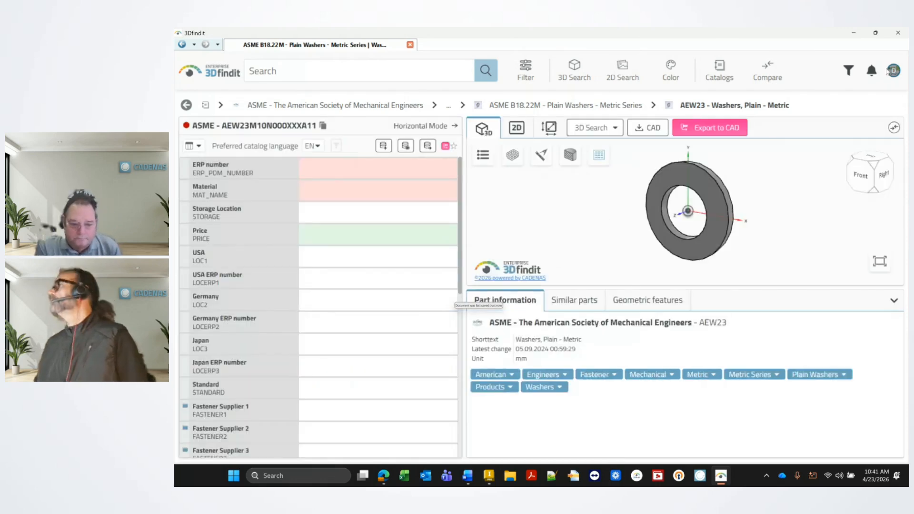
{"action": "left_click", "coordinate": [419, 126]}
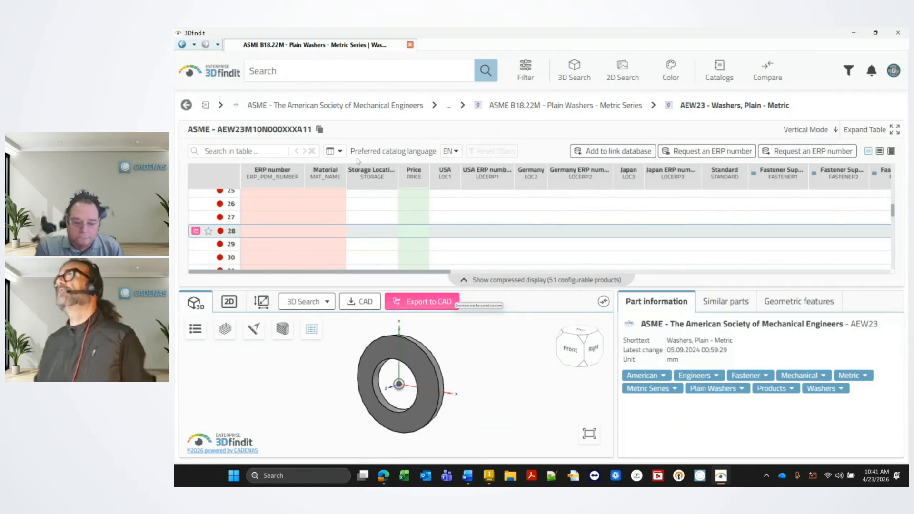
{"action": "left_click", "coordinate": [339, 153]}
{"action": "left_click", "coordinate": [332, 182]}
{"action": "left_click", "coordinate": [865, 130]}
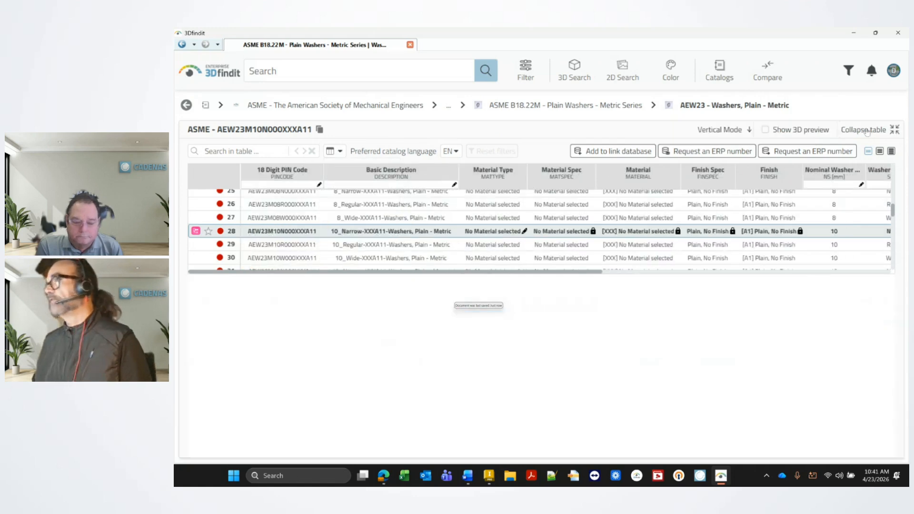
{"action": "scroll", "coordinate": [390, 283], "scroll_direction": "down", "scroll_amount": 4}
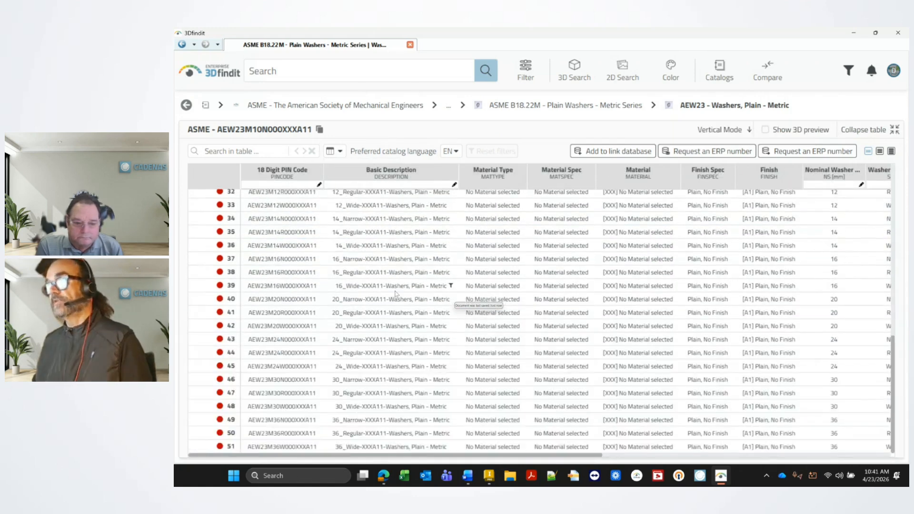
{"action": "scroll", "coordinate": [395, 293], "scroll_direction": "up", "scroll_amount": 9}
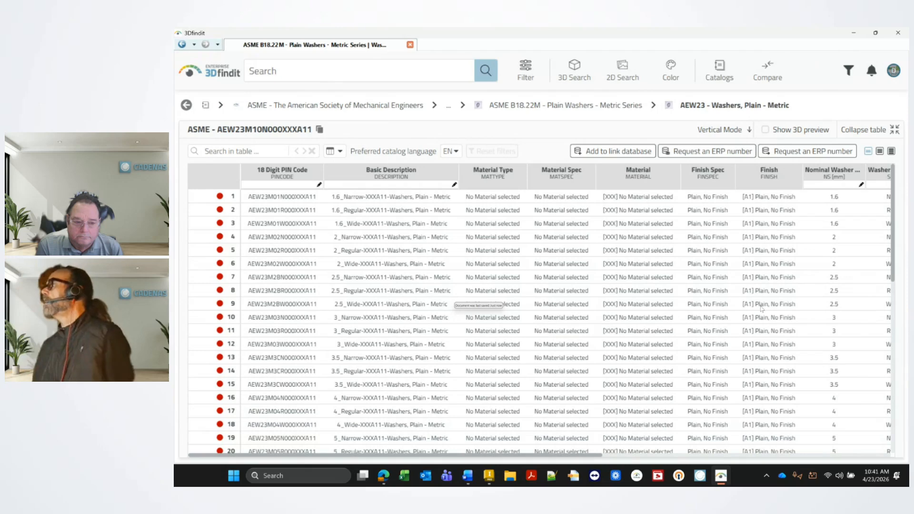
Step: Filter the washers to a nominal size of 5 mm, collapse the table and compare the variants in the 3D preview
{"action": "left_click", "coordinate": [843, 185]}
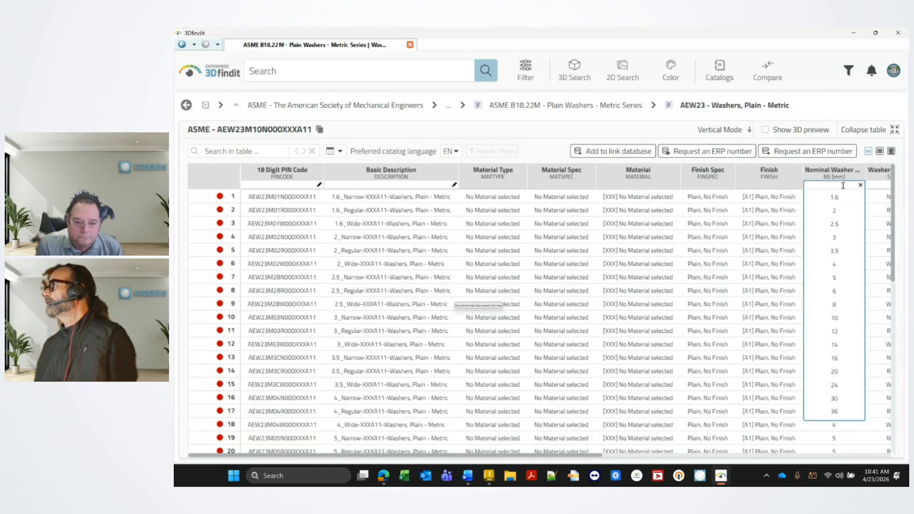
{"action": "type", "text": "5"}
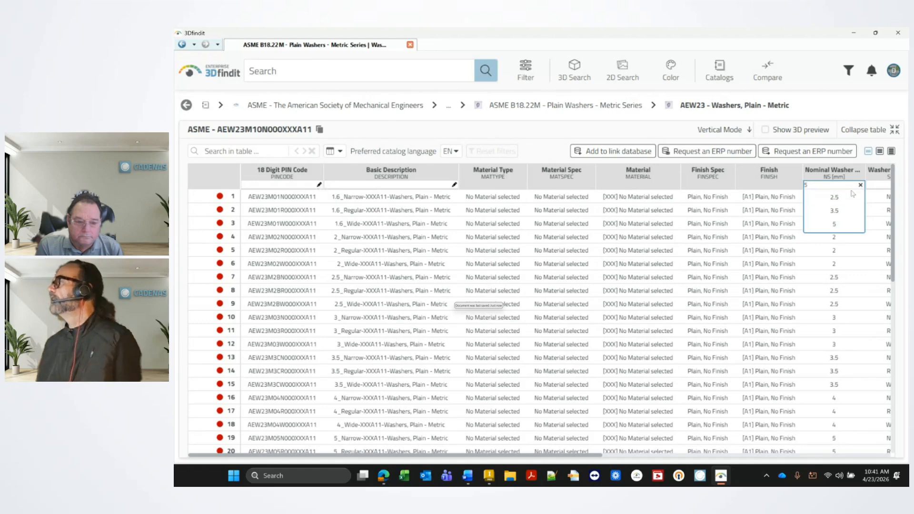
{"action": "left_click", "coordinate": [833, 226]}
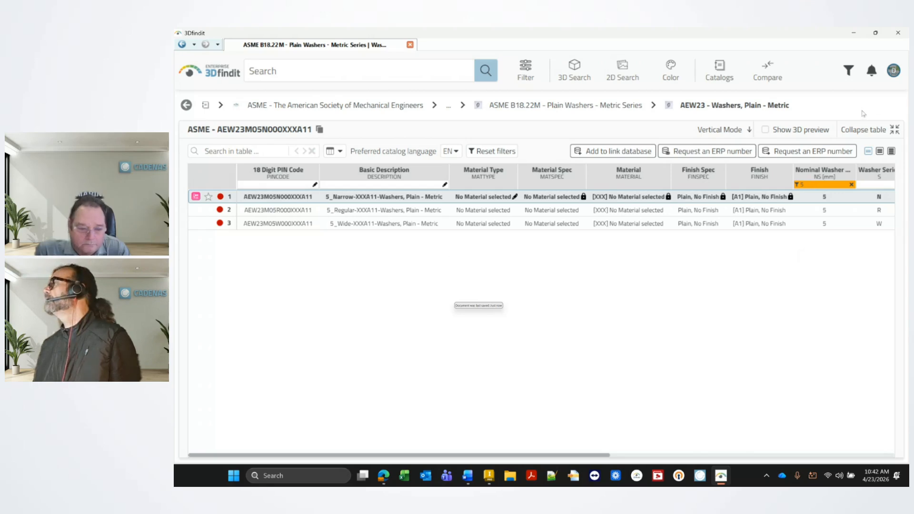
{"action": "left_click", "coordinate": [861, 130]}
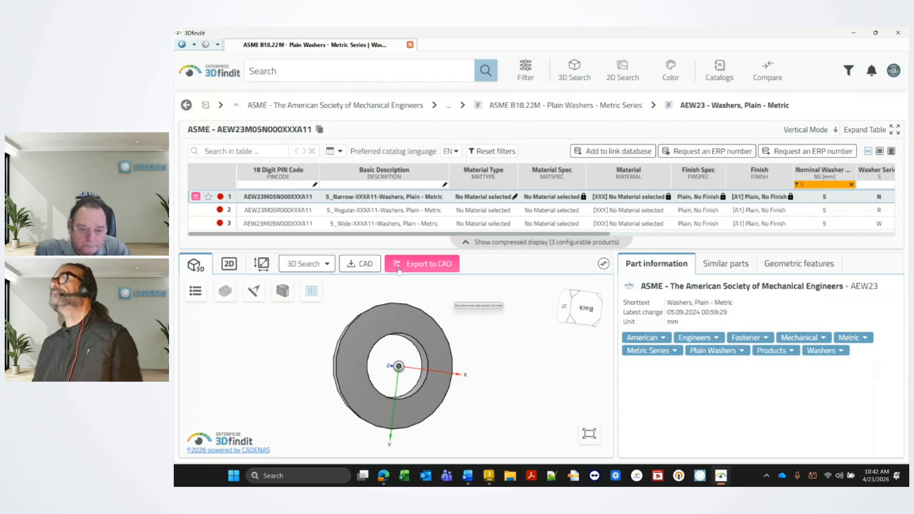
{"action": "left_click", "coordinate": [293, 211]}
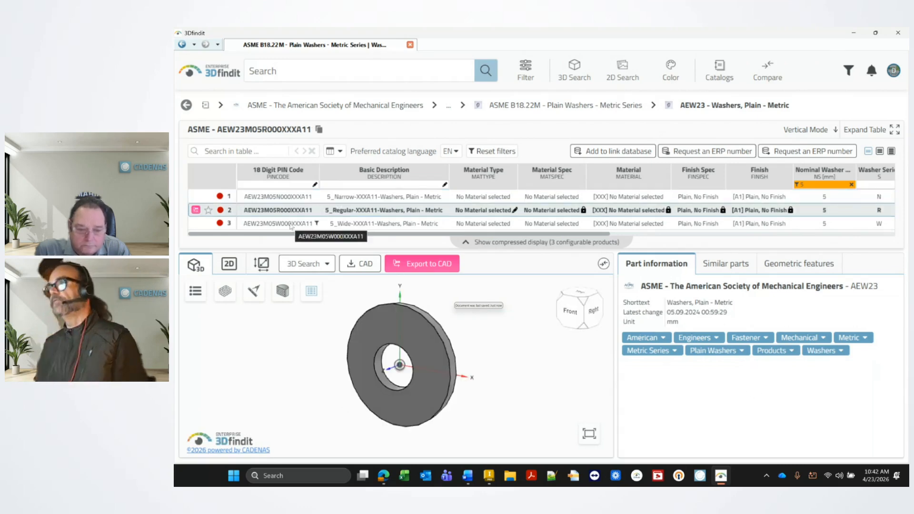
{"action": "left_click", "coordinate": [290, 224]}
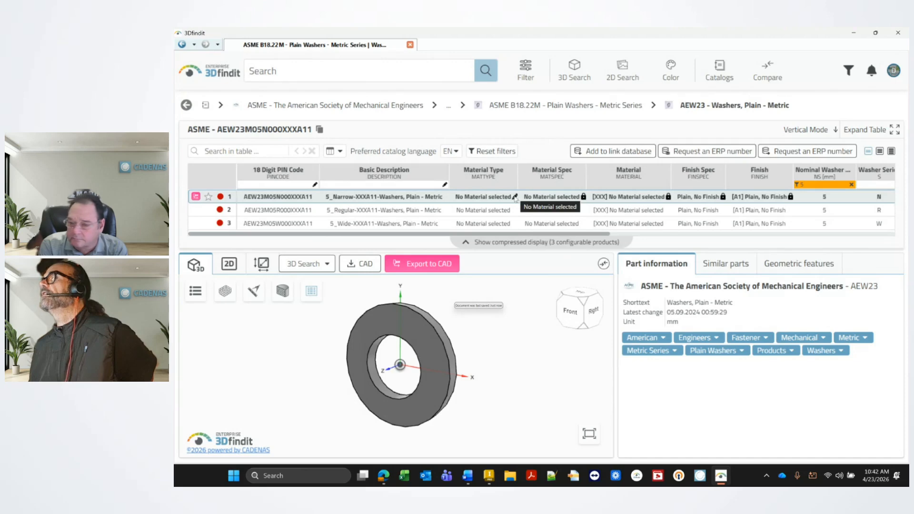
Step: Set the narrow washer's material type to ASTM Material Specifications and finish spec to ASTM A 153 zinc coating, and export it to CAD
{"action": "left_click", "coordinate": [514, 197]}
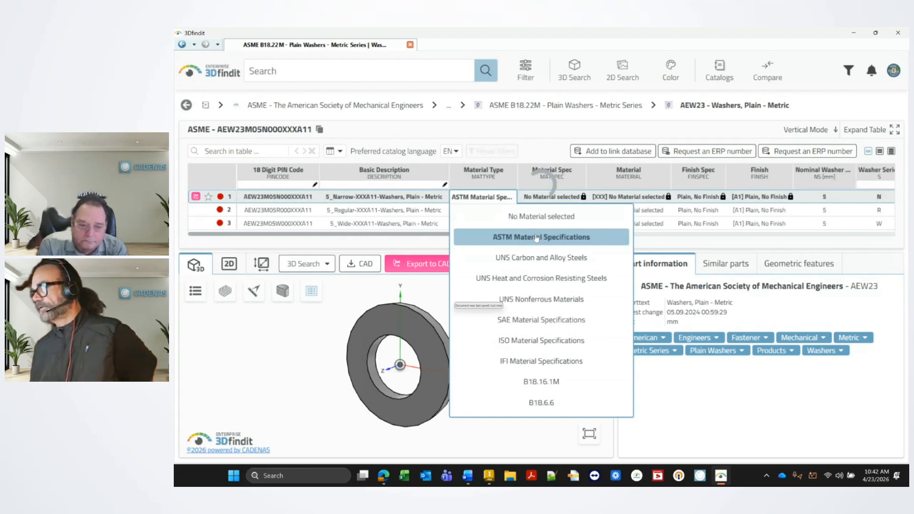
{"action": "left_click", "coordinate": [536, 237]}
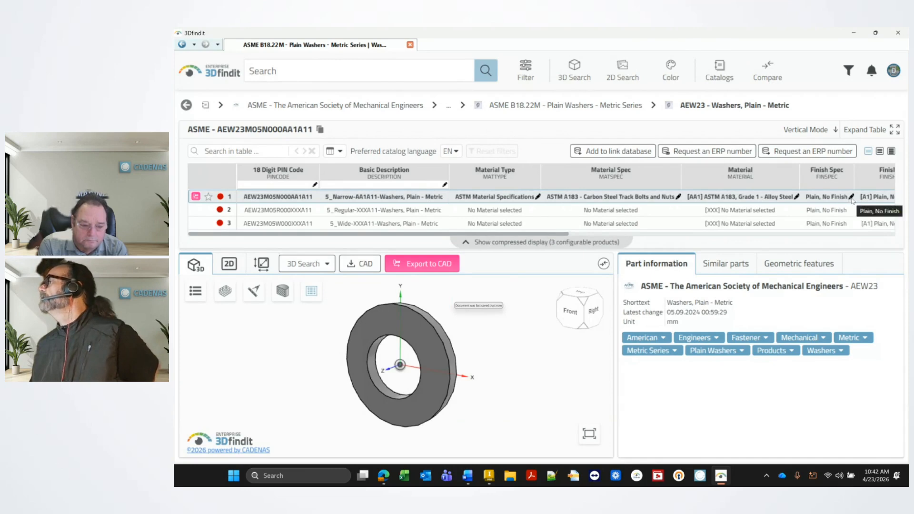
{"action": "left_click", "coordinate": [851, 198]}
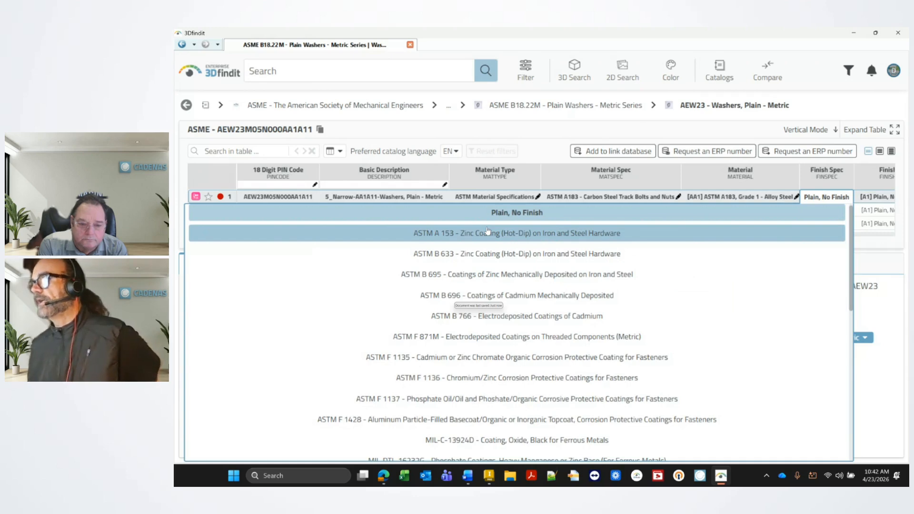
{"action": "left_click", "coordinate": [488, 232]}
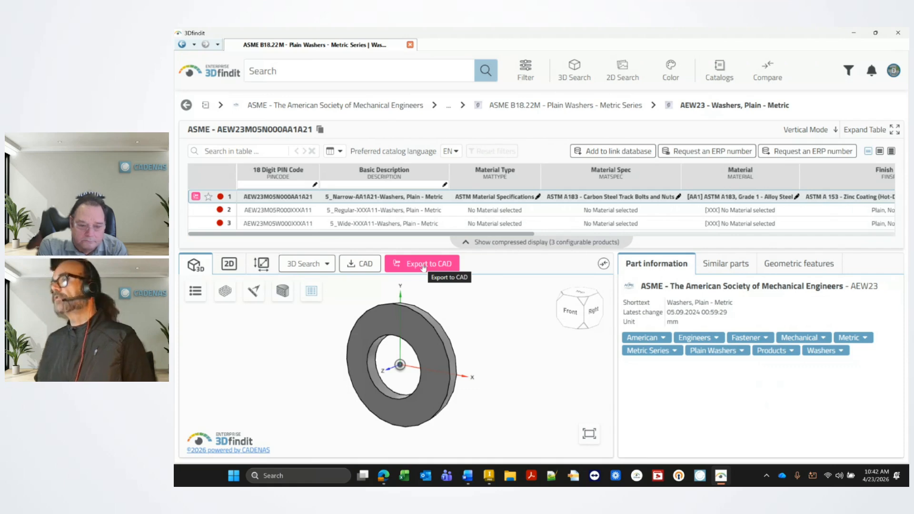
{"action": "left_click", "coordinate": [423, 267]}
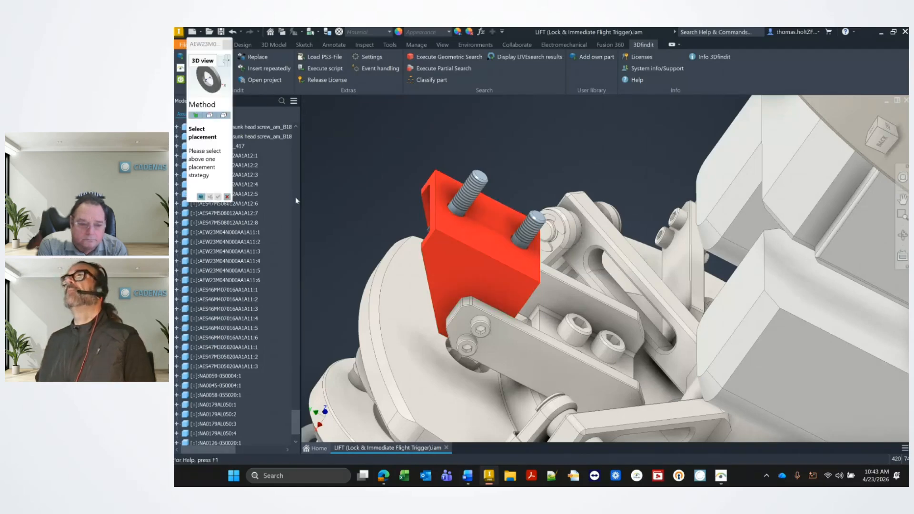
Step: Place the washer on both threaded bolt ends of the red bracket using placement with circular edge
{"action": "left_click", "coordinate": [210, 116]}
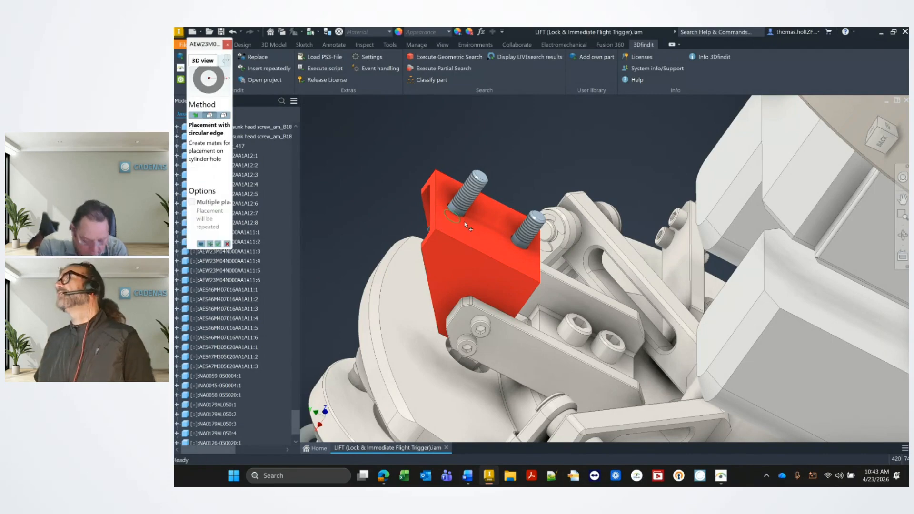
{"action": "scroll", "coordinate": [438, 223], "scroll_direction": "up", "scroll_amount": 3}
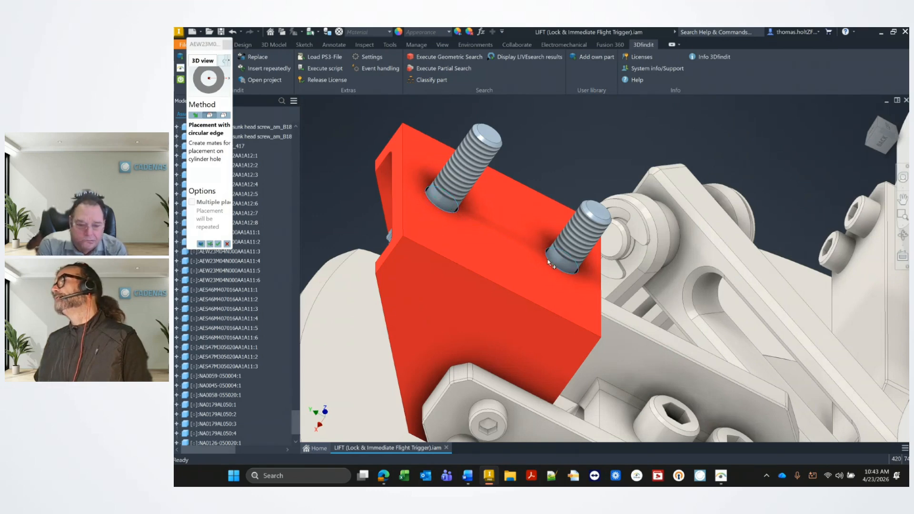
{"action": "left_click", "coordinate": [217, 243]}
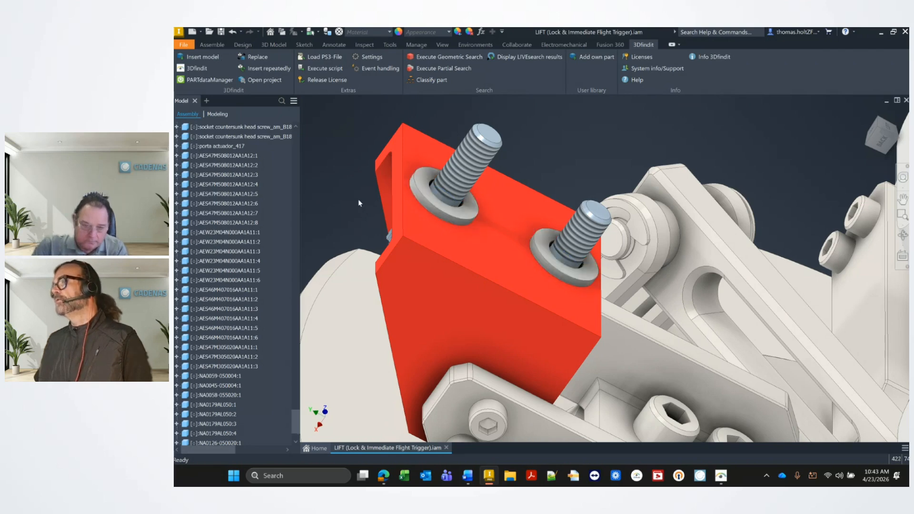
{"action": "middle_click_drag", "start_coordinate": [358, 199], "coordinate": [636, 251], "text": "shift"}
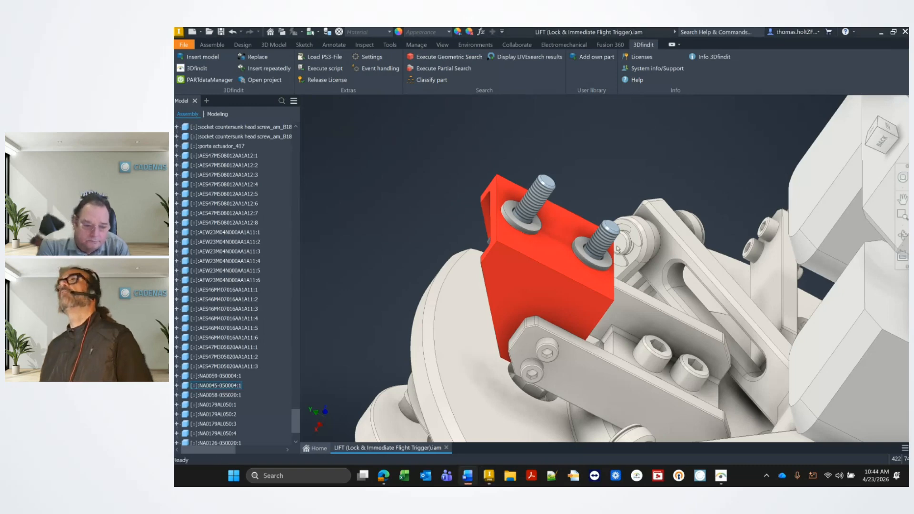
{"action": "left_click", "coordinate": [401, 186]}
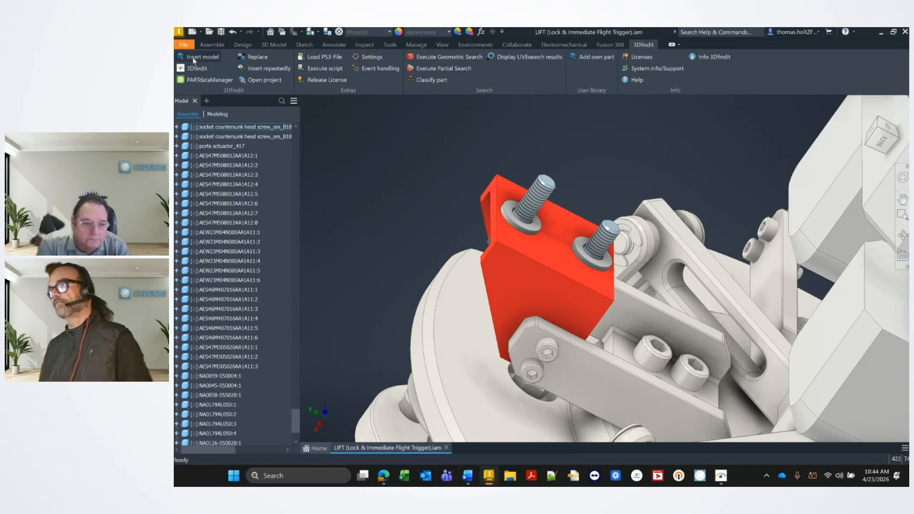
Step: Return to the 3Dfindit start page and search all catalogs for MA3288-05
{"action": "left_click", "coordinate": [195, 58]}
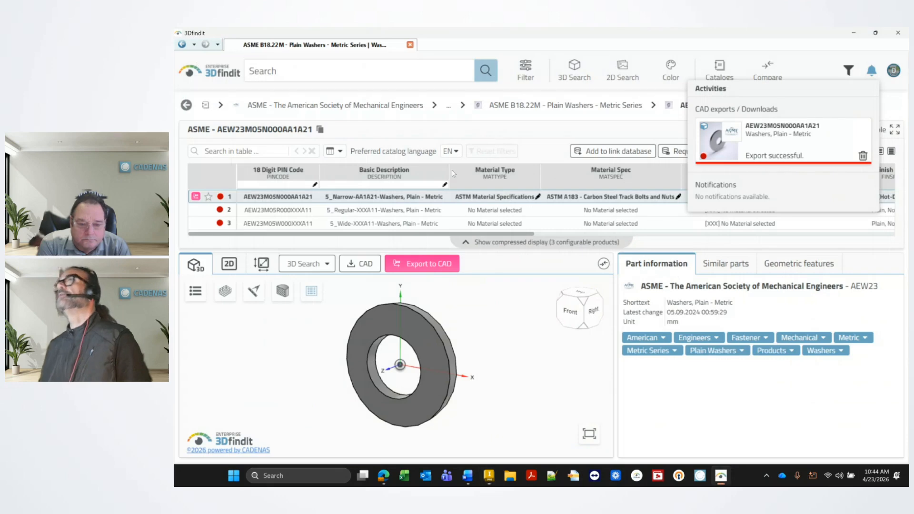
{"action": "left_click", "coordinate": [215, 75]}
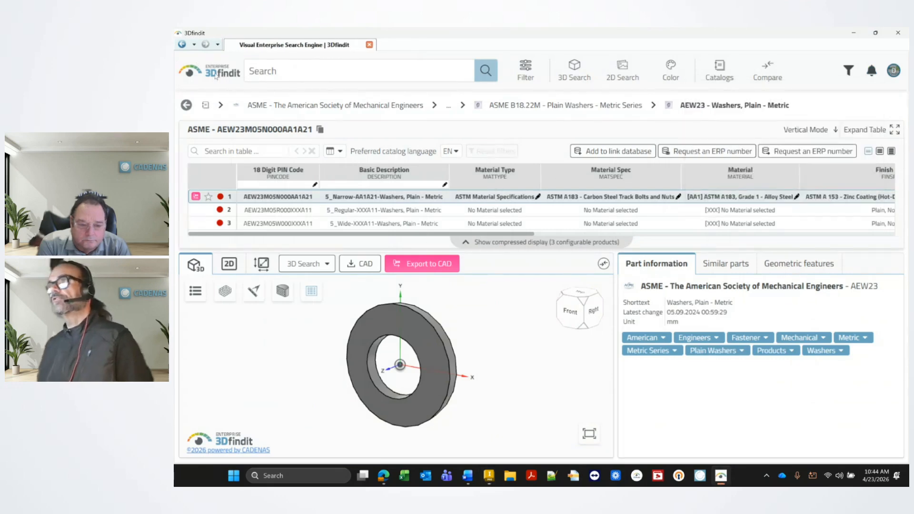
{"action": "scroll", "coordinate": [453, 302], "scroll_direction": "down", "scroll_amount": 15}
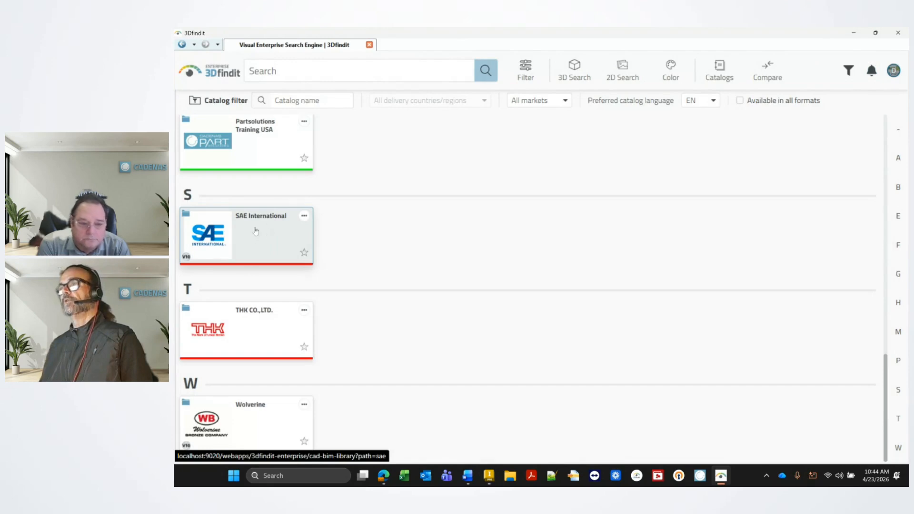
{"action": "left_click", "coordinate": [297, 76]}
{"action": "type", "text": "MA3288-05"}
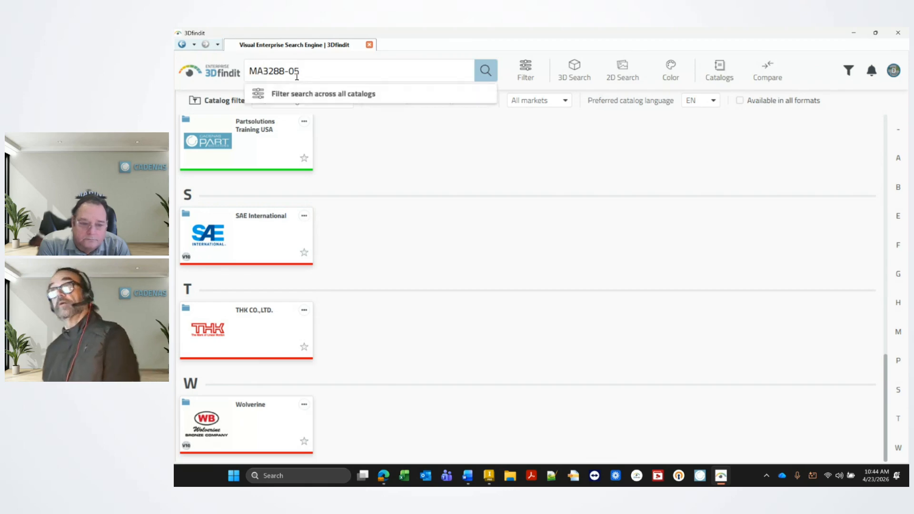
{"action": "key", "text": "Return"}
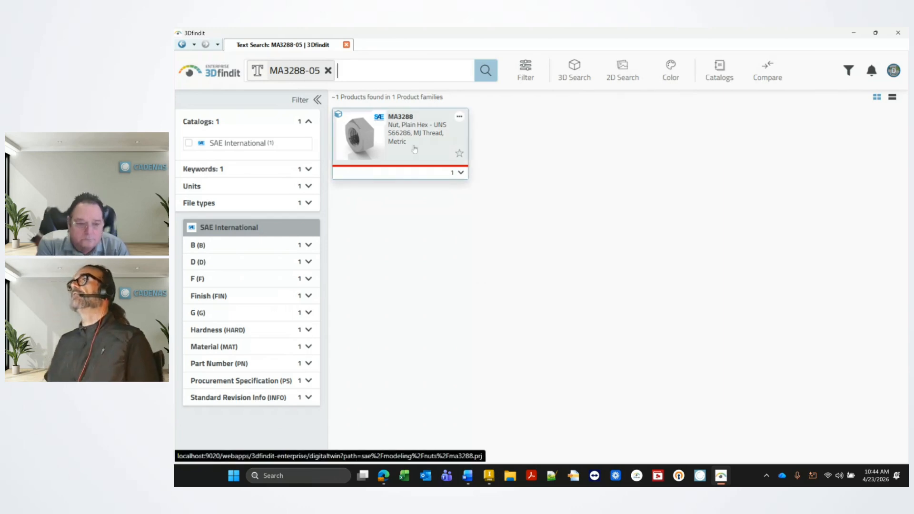
Step: Open the MA3288 plain hex nut, inspect it in the 3D preview and export it to CAD
{"action": "left_click", "coordinate": [415, 149]}
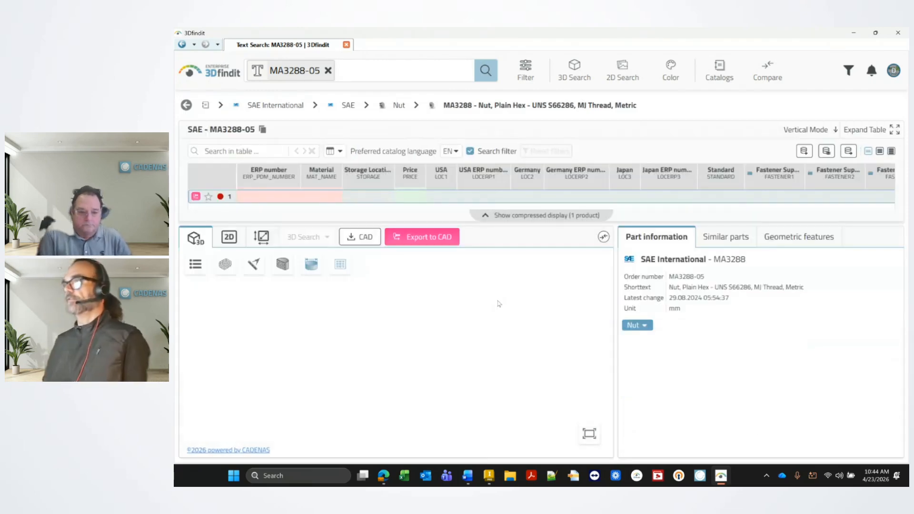
{"action": "left_click_drag", "start_coordinate": [355, 361], "coordinate": [406, 338]}
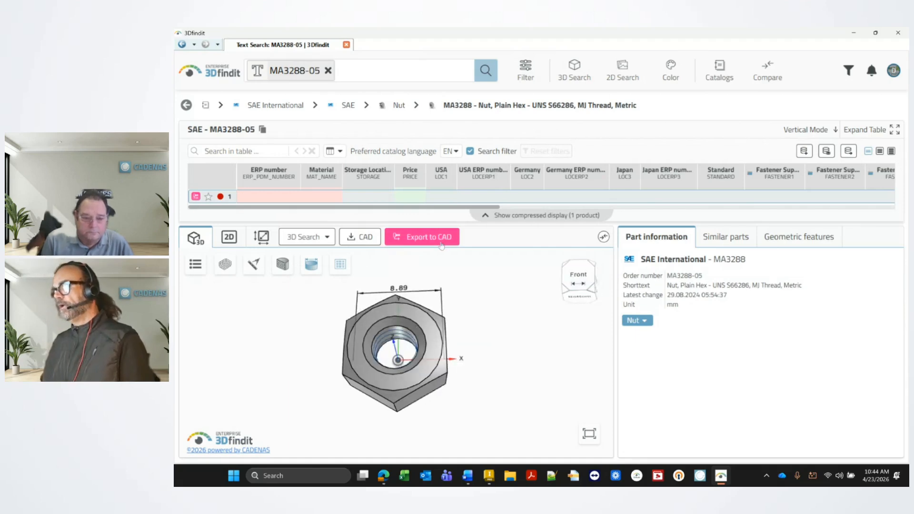
{"action": "left_click", "coordinate": [416, 238]}
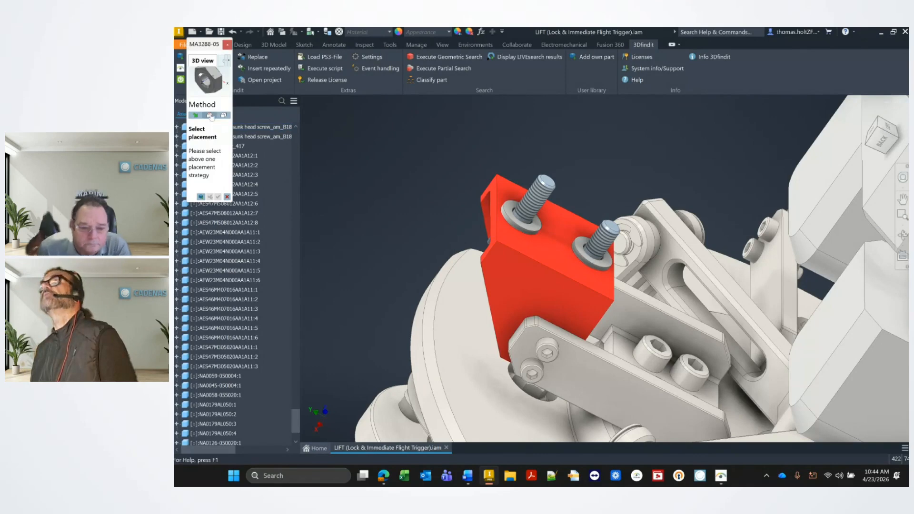
Step: Place the nut on the washers at both threaded bolt ends using placement with circular edge, and restore the home view
{"action": "left_click", "coordinate": [210, 115]}
{"action": "scroll", "coordinate": [521, 201], "scroll_direction": "up", "scroll_amount": 5}
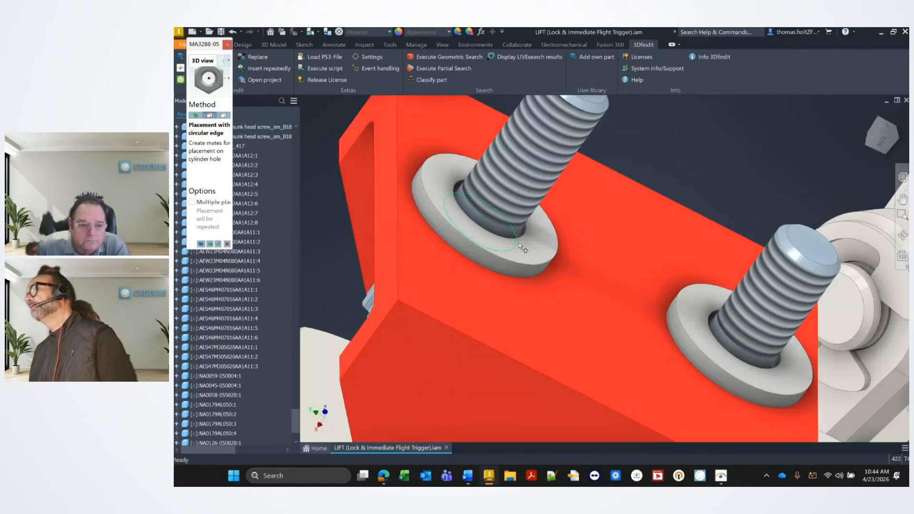
{"action": "left_click", "coordinate": [524, 236]}
{"action": "left_click", "coordinate": [705, 323]}
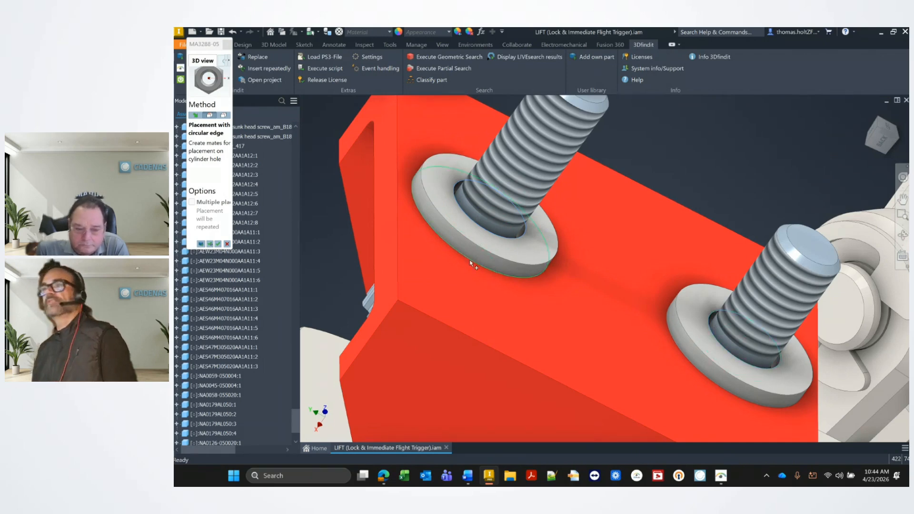
{"action": "scroll", "coordinate": [476, 255], "scroll_direction": "down", "scroll_amount": 5}
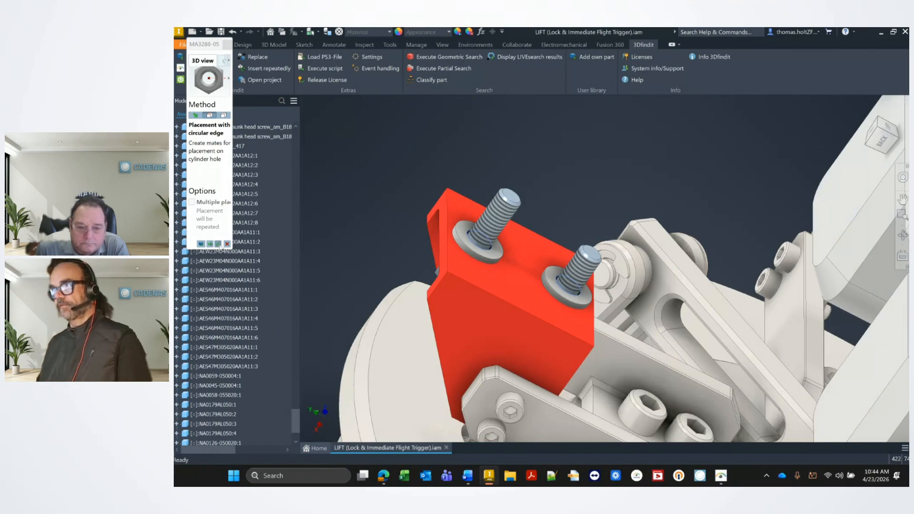
{"action": "left_click", "coordinate": [218, 244]}
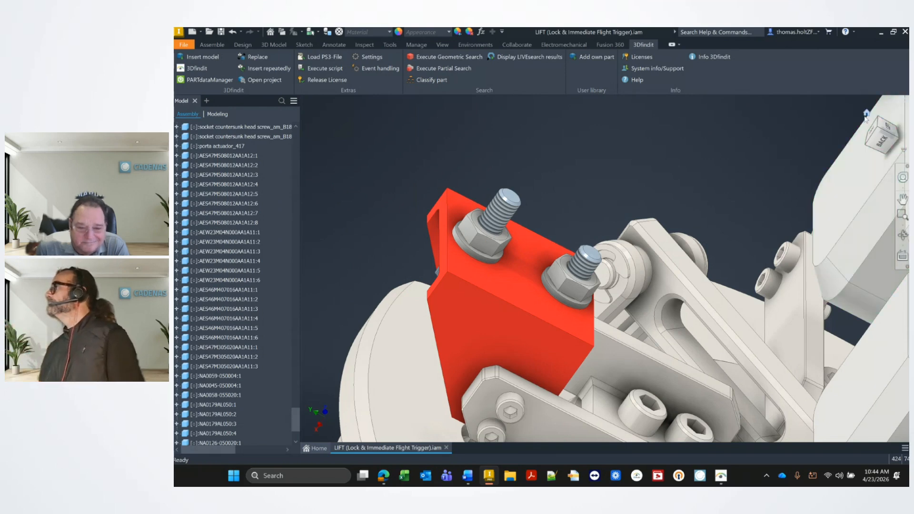
{"action": "left_click", "coordinate": [865, 118]}
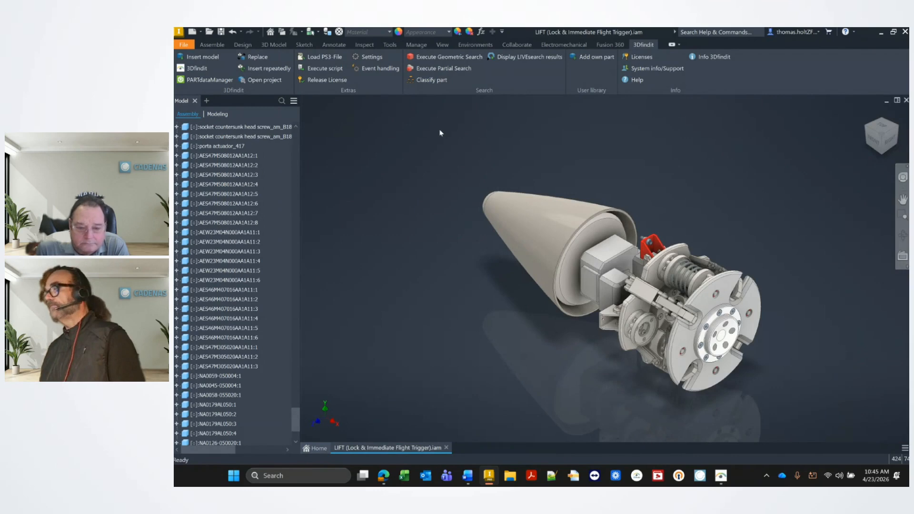
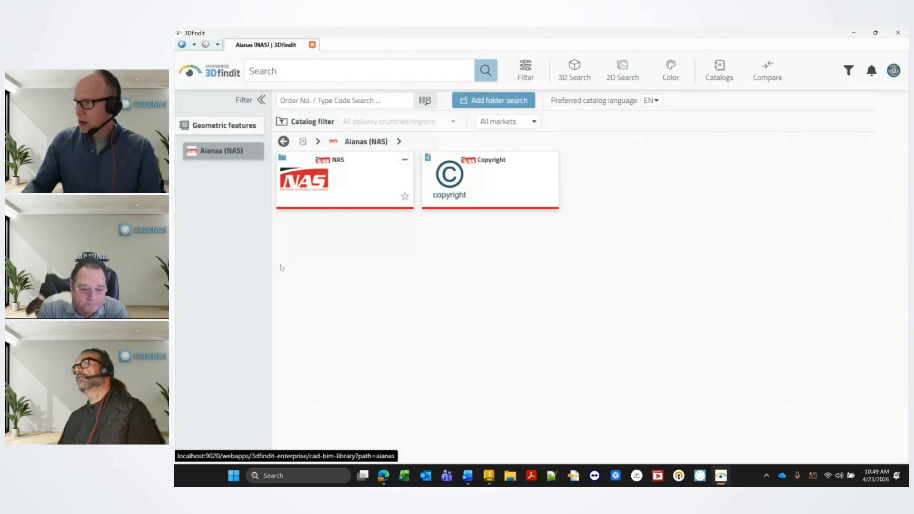
Step: Browse the part categories in the NAS folder of the Aianas (NAS) catalog
{"action": "left_click", "coordinate": [398, 169]}
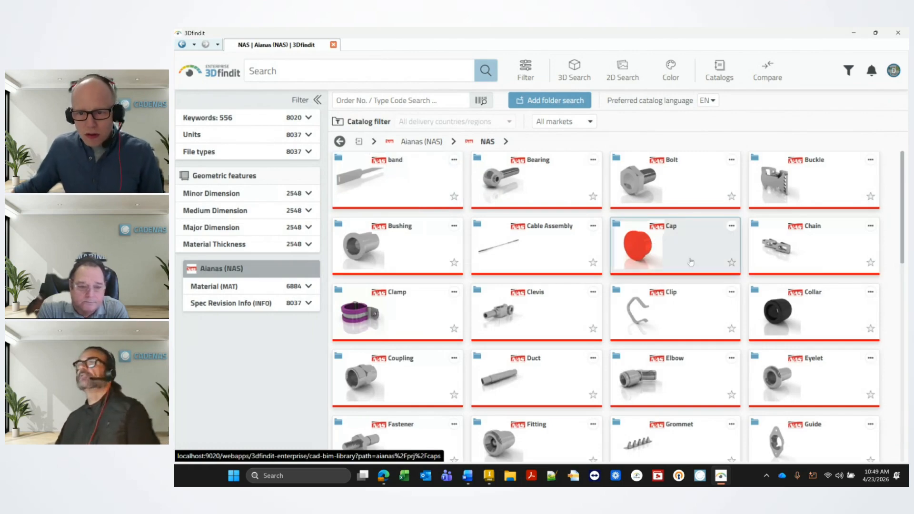
{"action": "scroll", "coordinate": [684, 270], "scroll_direction": "down", "scroll_amount": 6}
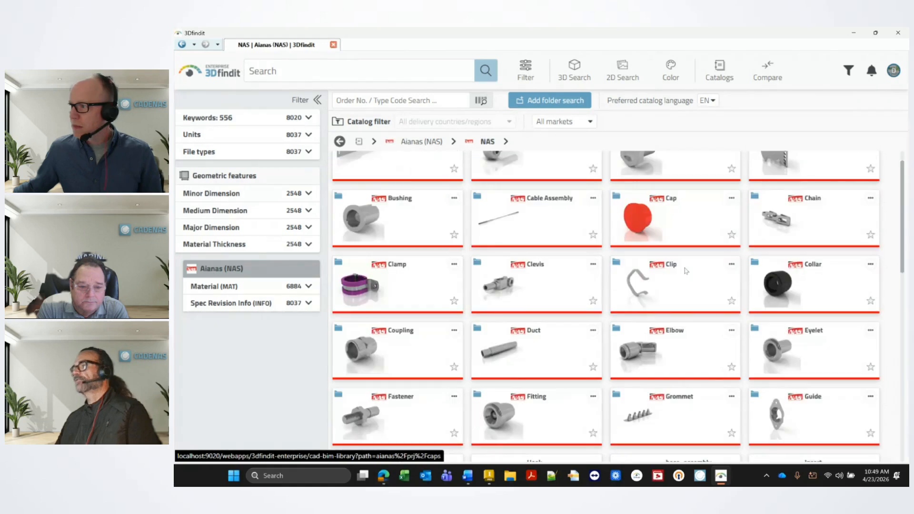
{"action": "scroll", "coordinate": [690, 270], "scroll_direction": "down", "scroll_amount": 5}
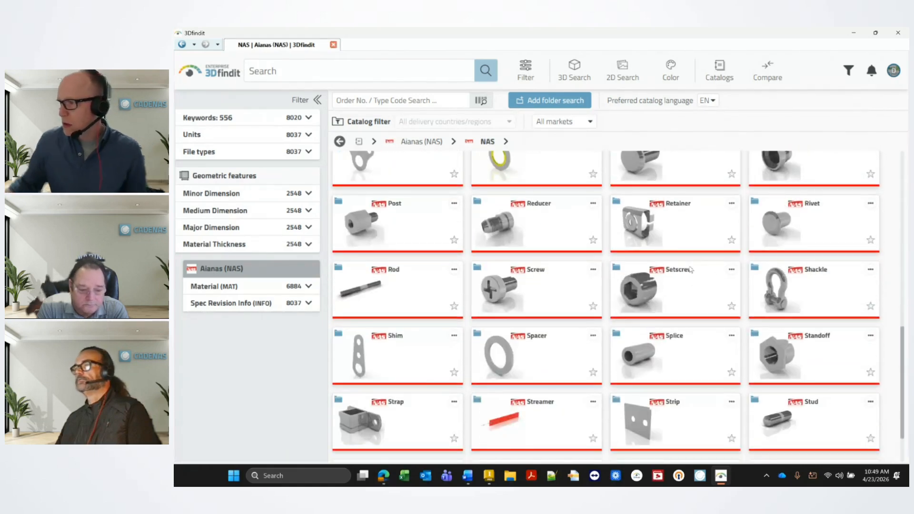
{"action": "scroll", "coordinate": [690, 270], "scroll_direction": "down", "scroll_amount": 1}
{"action": "scroll", "coordinate": [690, 270], "scroll_direction": "up", "scroll_amount": 6}
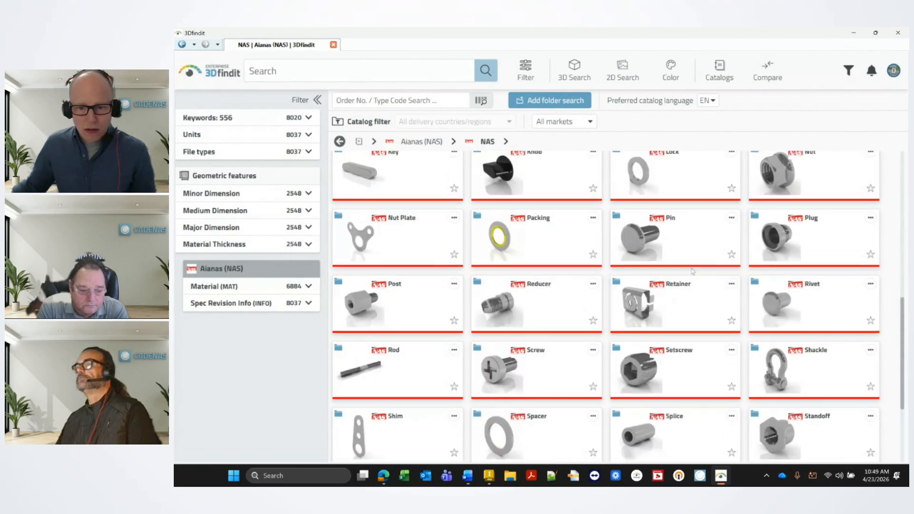
{"action": "scroll", "coordinate": [691, 271], "scroll_direction": "up", "scroll_amount": 3}
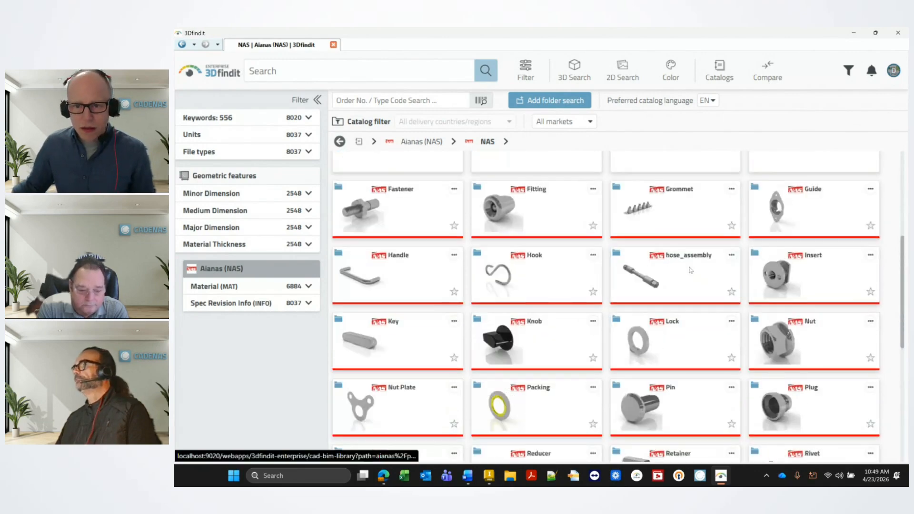
{"action": "scroll", "coordinate": [690, 270], "scroll_direction": "up", "scroll_amount": 2}
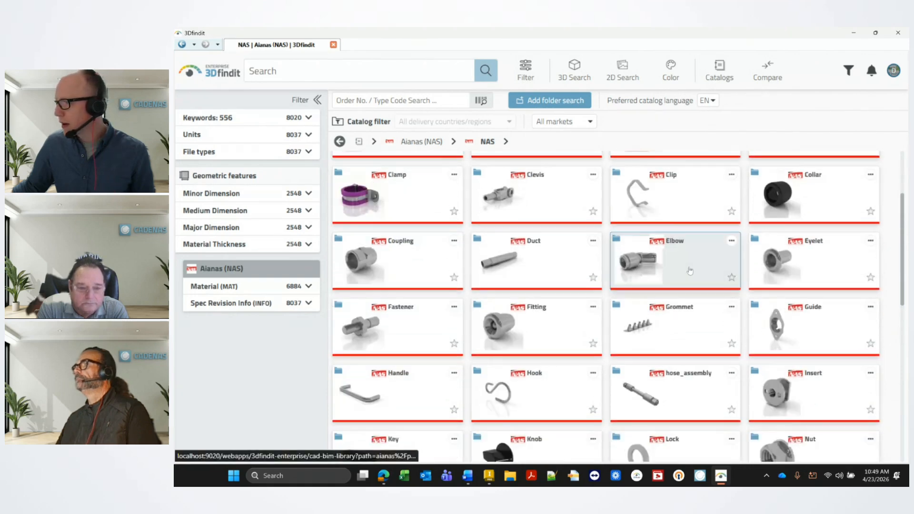
{"action": "scroll", "coordinate": [689, 270], "scroll_direction": "up", "scroll_amount": 1}
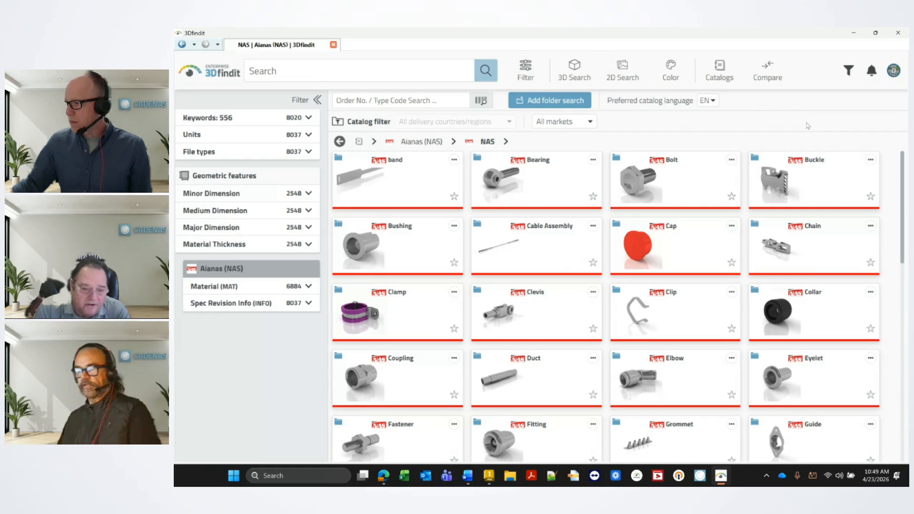
Step: Look through the DIN categories of the Industry Standards catalog and return to the start page
{"action": "left_click", "coordinate": [205, 72]}
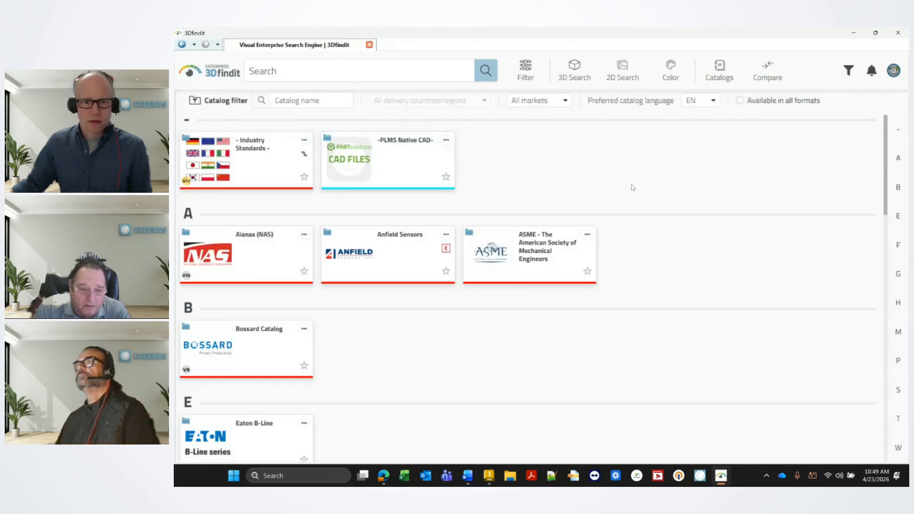
{"action": "left_click", "coordinate": [236, 179]}
{"action": "left_click", "coordinate": [649, 185]}
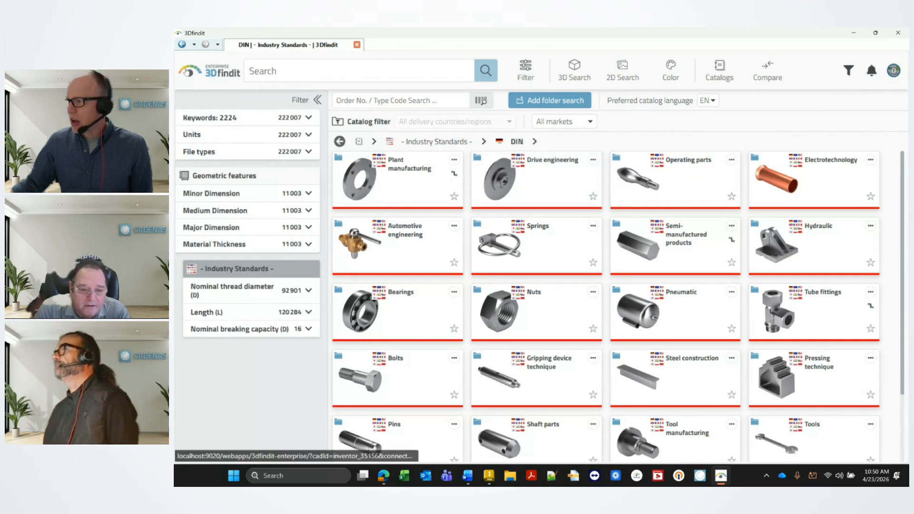
{"action": "left_click", "coordinate": [211, 66]}
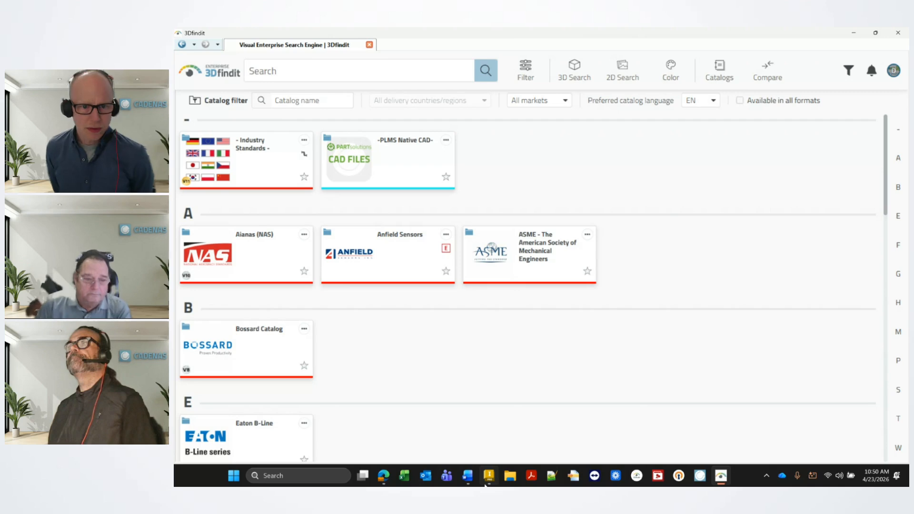
Step: Switch to Inventor and select the second AEW23M05N000AA1A21 washer in the LIFT assembly's component list
{"action": "left_click", "coordinate": [486, 482]}
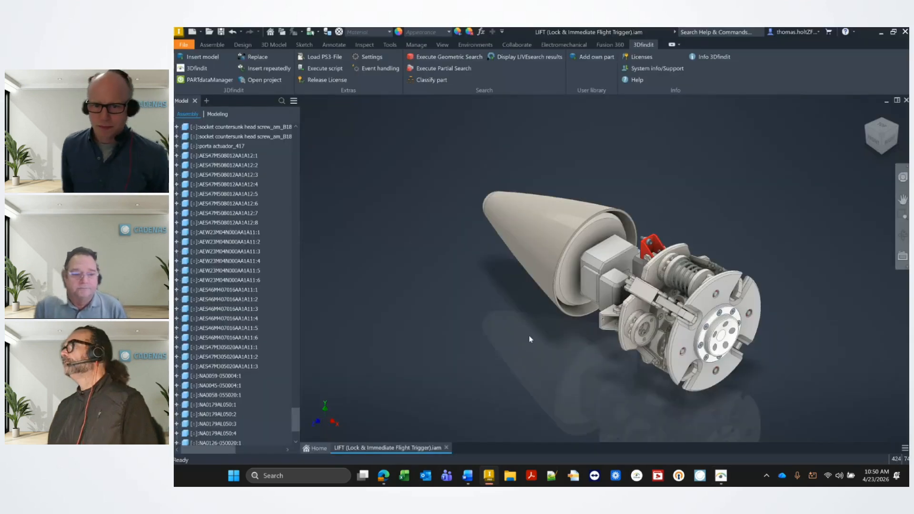
{"action": "scroll", "coordinate": [688, 298], "scroll_direction": "up", "scroll_amount": 3}
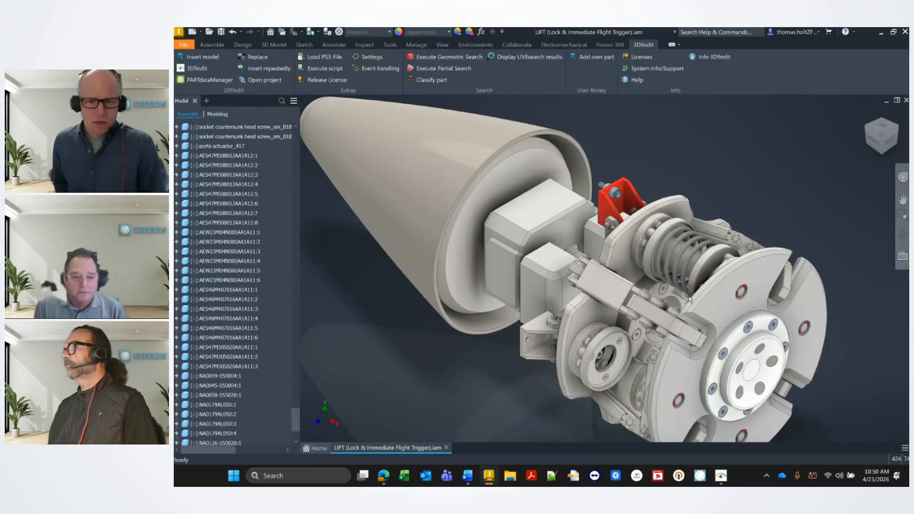
{"action": "scroll", "coordinate": [219, 442], "scroll_direction": "down", "scroll_amount": 3}
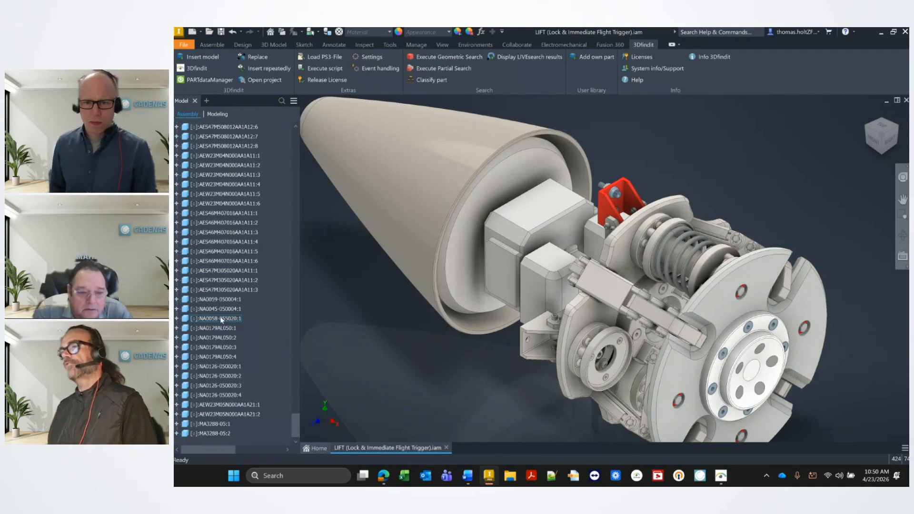
{"action": "left_click", "coordinate": [227, 414]}
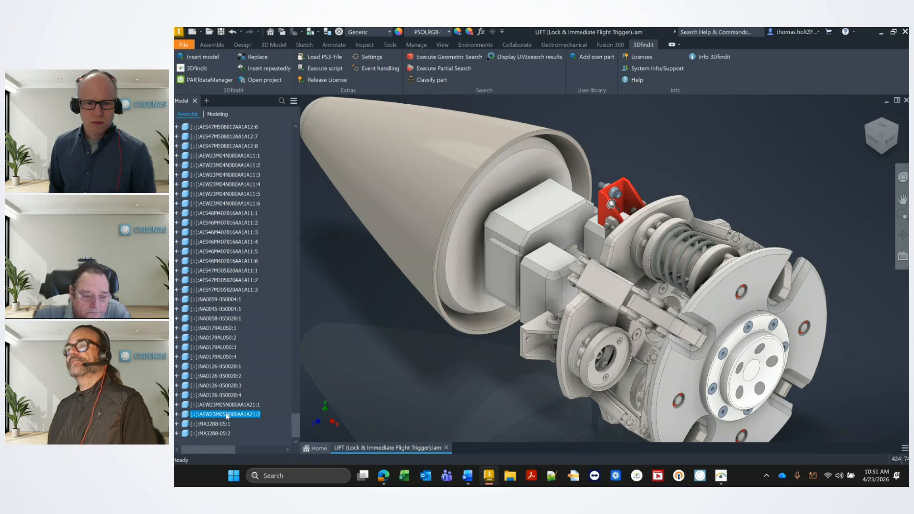
{"action": "right_click", "coordinate": [227, 414]}
{"action": "left_click", "coordinate": [264, 399]}
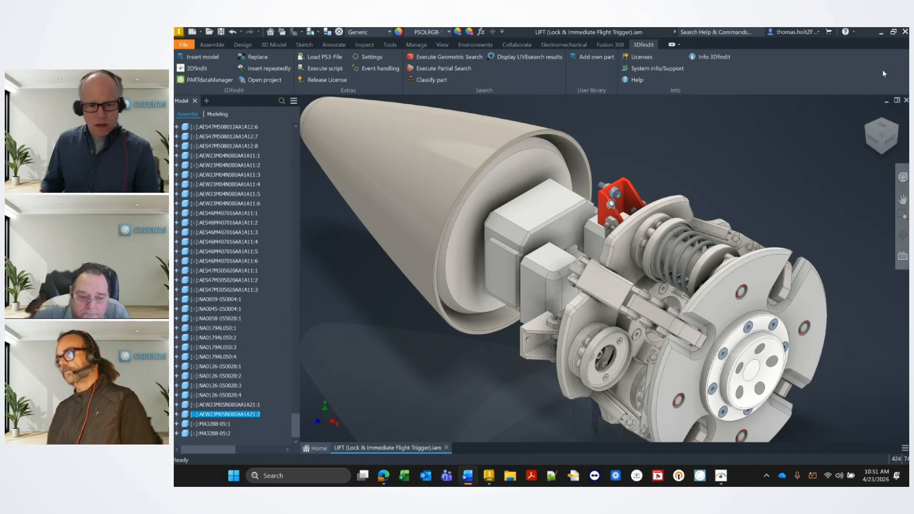
Step: Switch to 3Dfindit, try searching the Aianas (NAS) catalog for order number AEW23M05N000AA1A21, and clear the search
{"action": "left_click", "coordinate": [198, 69]}
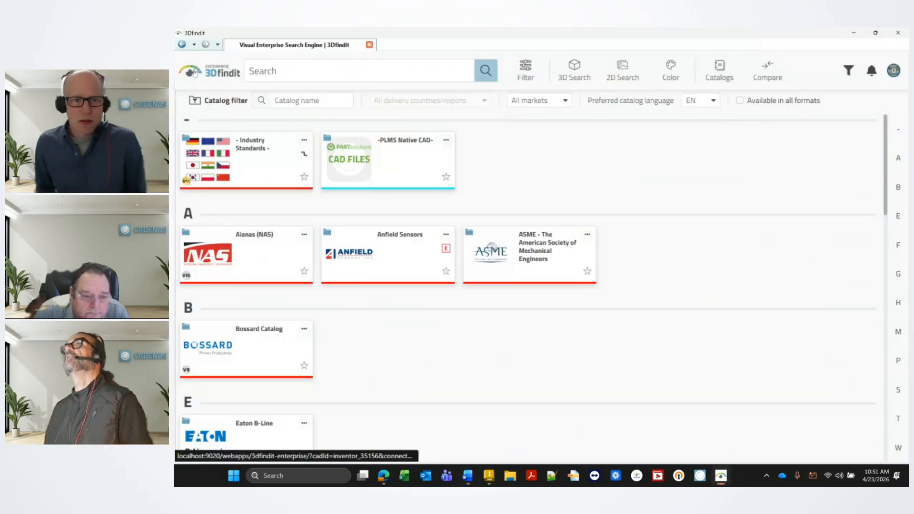
{"action": "left_click", "coordinate": [250, 262]}
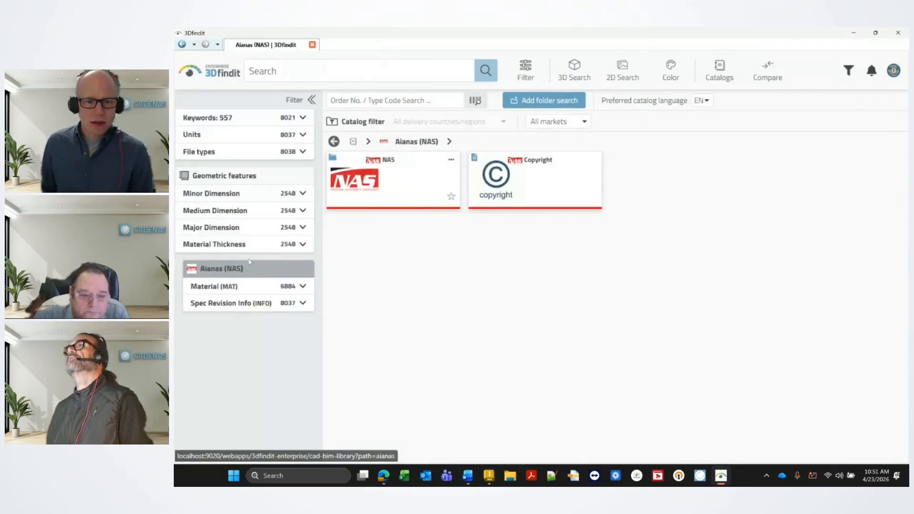
{"action": "left_click", "coordinate": [545, 100]}
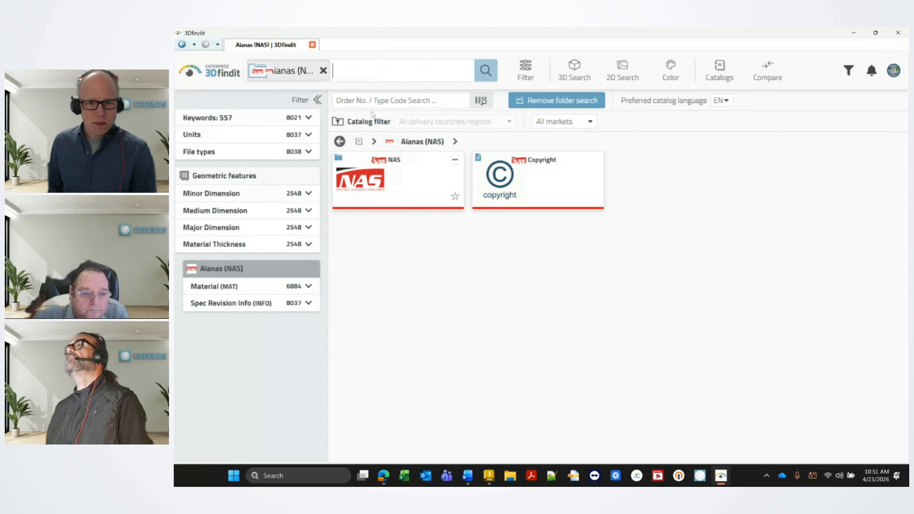
{"action": "left_click", "coordinate": [402, 99]}
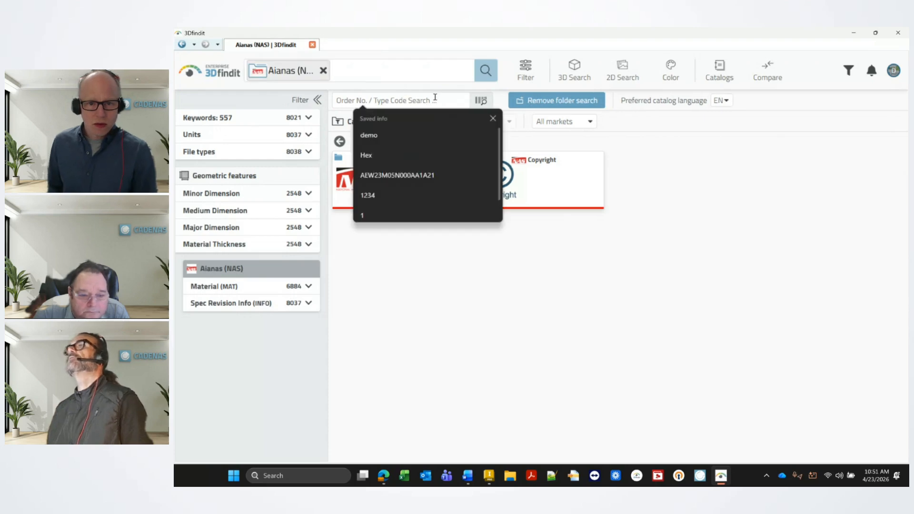
{"action": "type", "text": "AEW23M05N000AA1A21"}
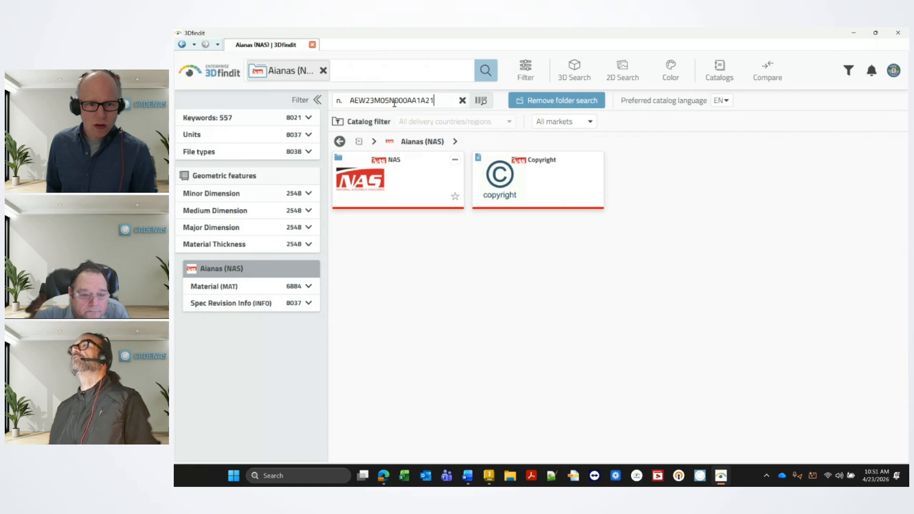
{"action": "key", "text": "Return"}
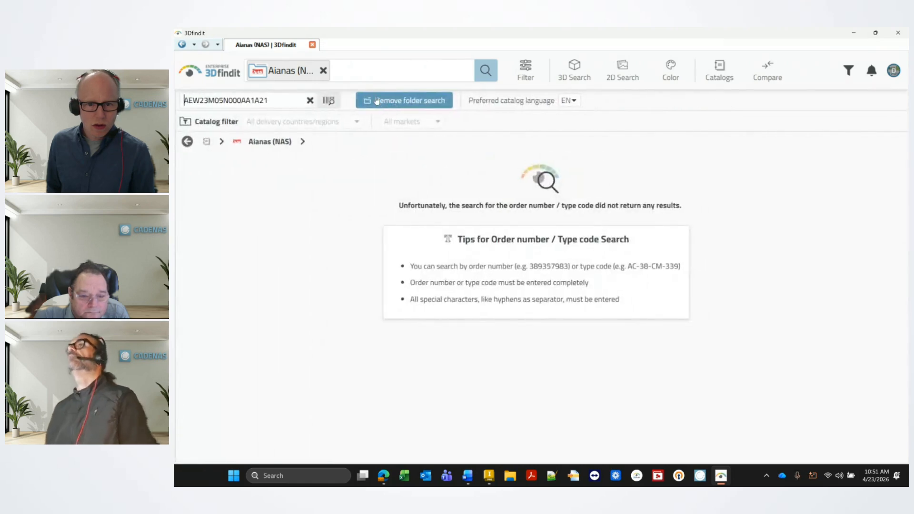
{"action": "left_click", "coordinate": [280, 103]}
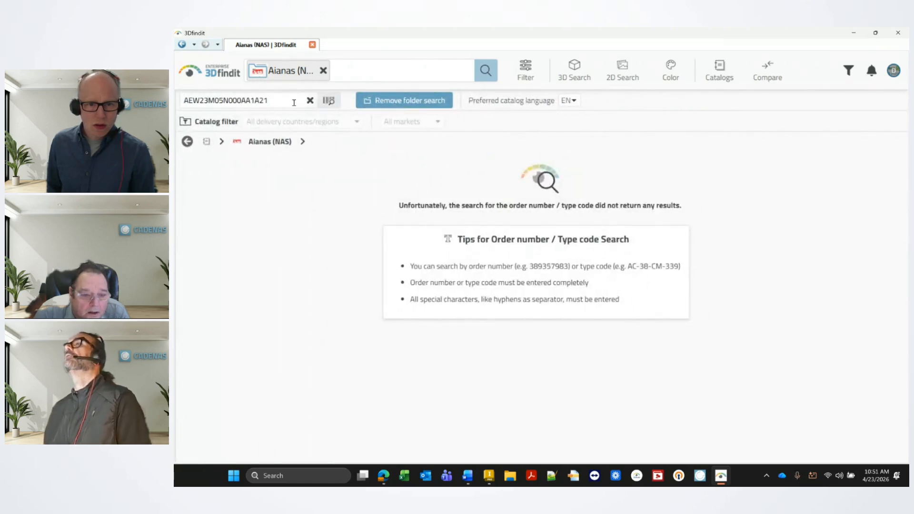
{"action": "left_click", "coordinate": [309, 101]}
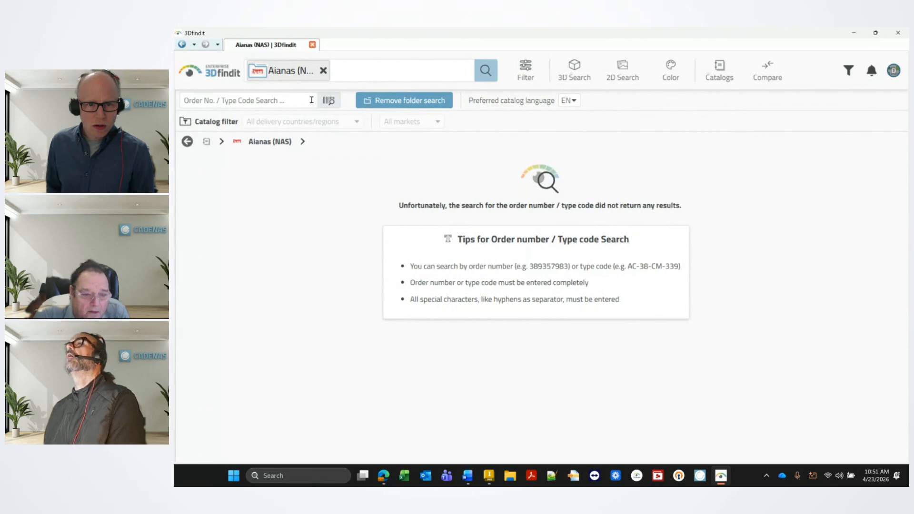
{"action": "left_click", "coordinate": [259, 97]}
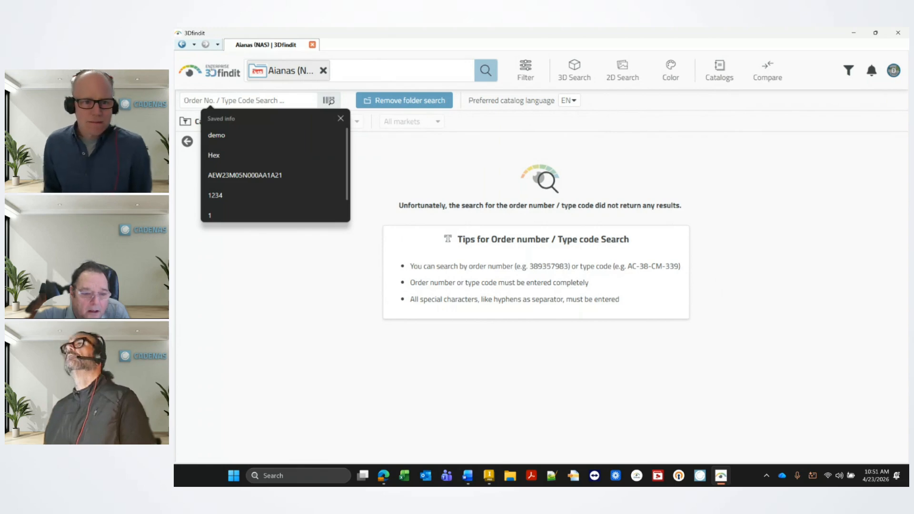
Step: Restrict the search to the ASME catalog folder and look up order number AEW23M05N000AA1A21
{"action": "left_click", "coordinate": [212, 69]}
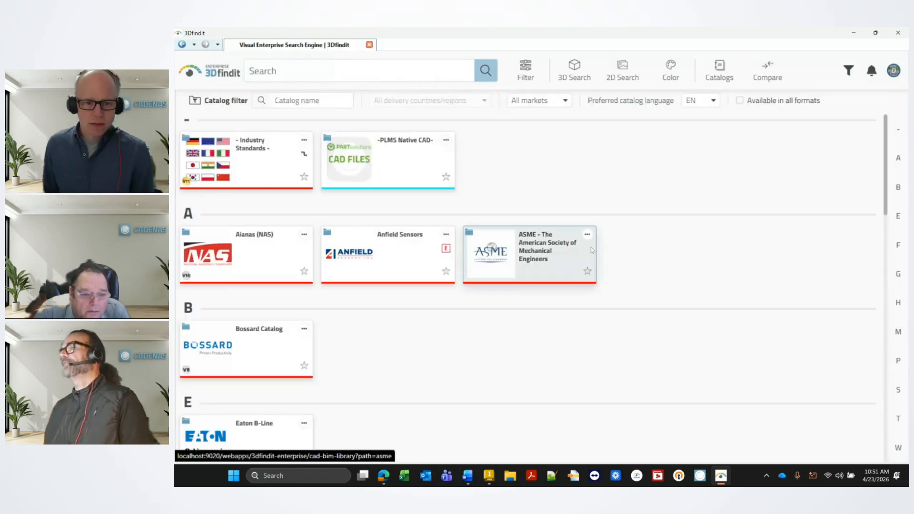
{"action": "left_click", "coordinate": [541, 257]}
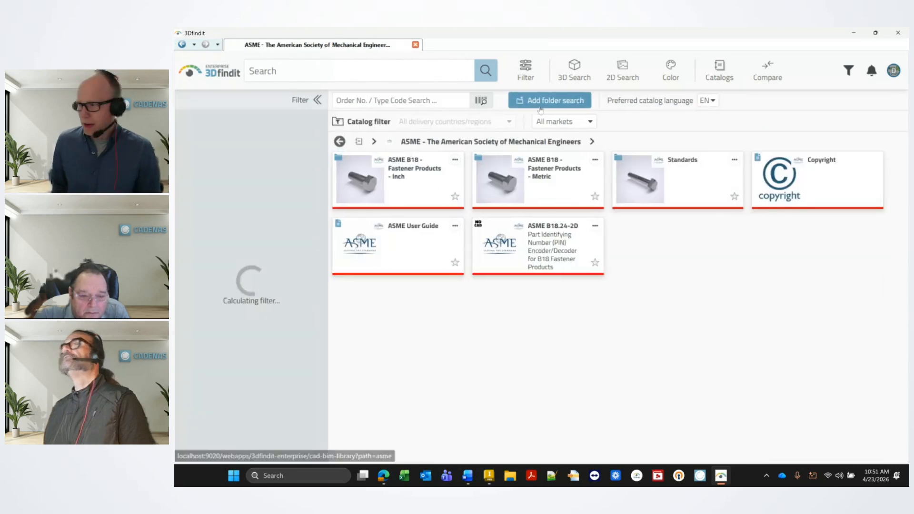
{"action": "left_click", "coordinate": [541, 101]}
{"action": "left_click", "coordinate": [393, 100]}
{"action": "left_click", "coordinate": [381, 173]}
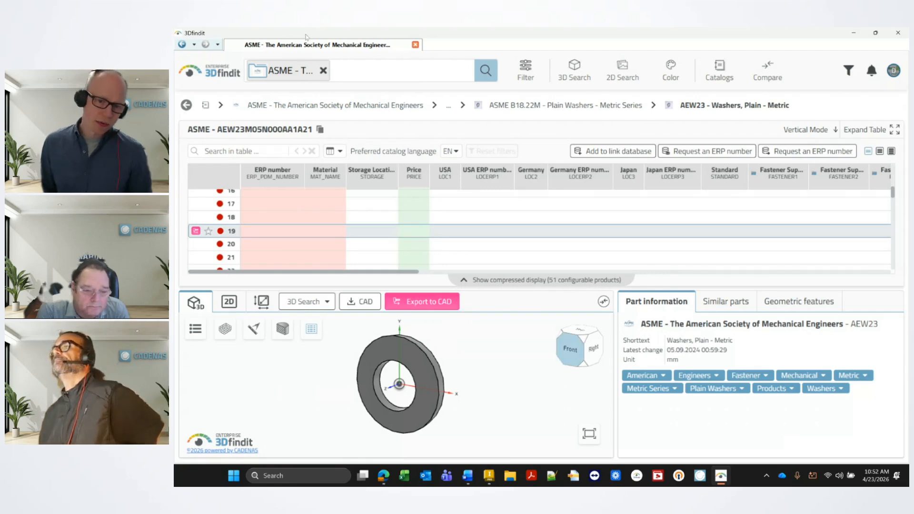
Step: Hide the ERP variables columns in the AEW23 plain metric washer's table
{"action": "left_click", "coordinate": [339, 153]}
{"action": "left_click", "coordinate": [331, 182]}
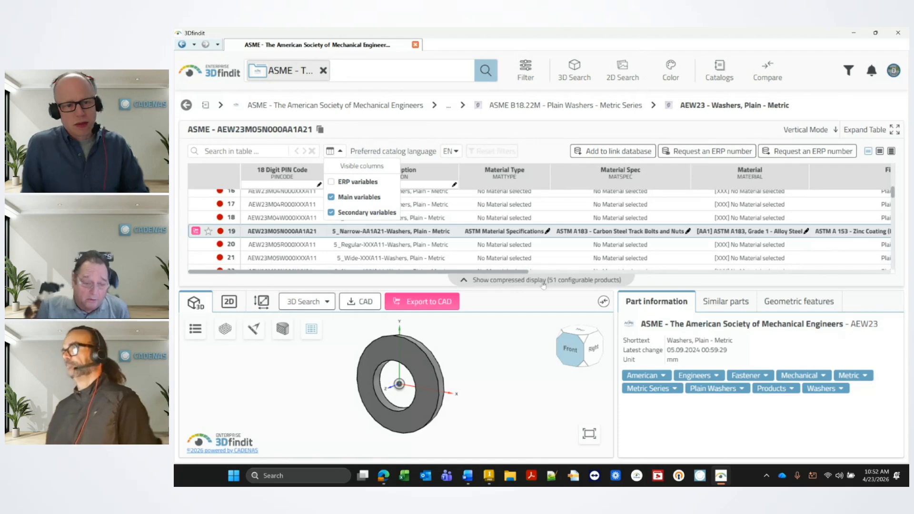
{"action": "left_click", "coordinate": [524, 308]}
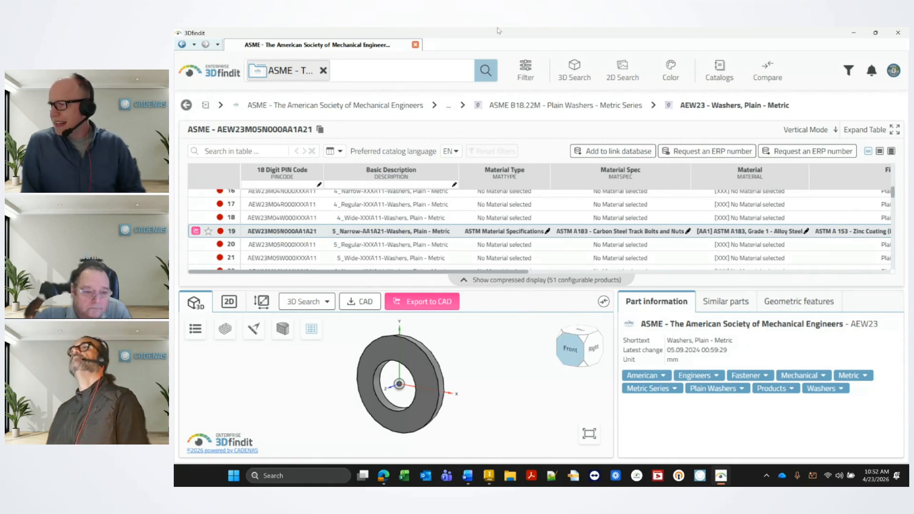
Step: Restrict the search to the Aianas (NAS) catalog folder and search for Bolt with LG=20
{"action": "left_click", "coordinate": [199, 76]}
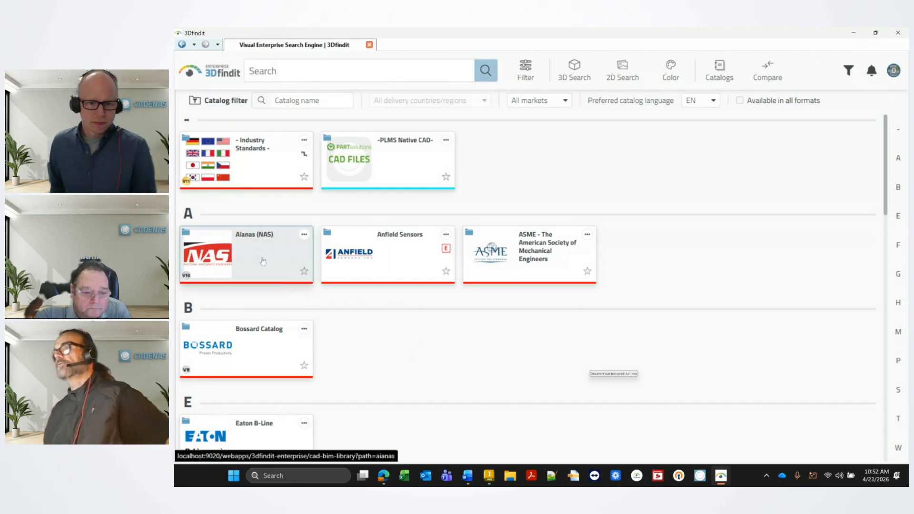
{"action": "left_click", "coordinate": [263, 261]}
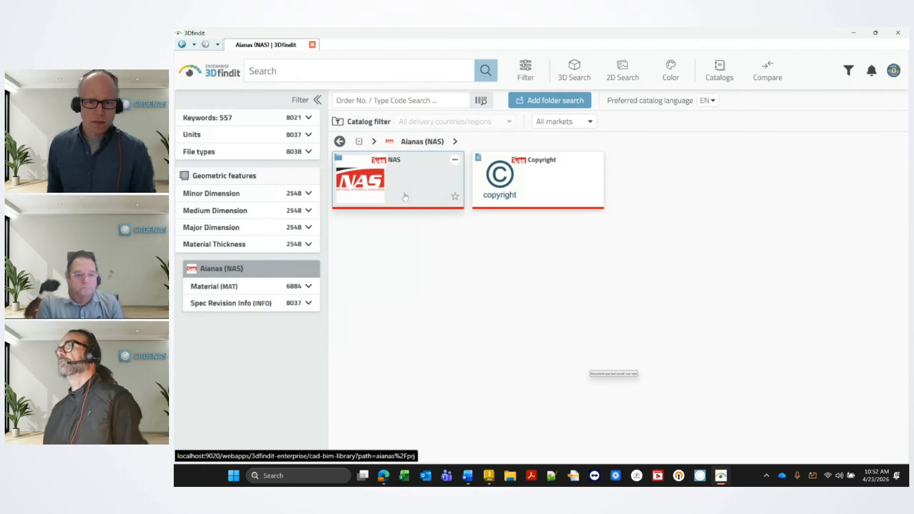
{"action": "left_click", "coordinate": [563, 100]}
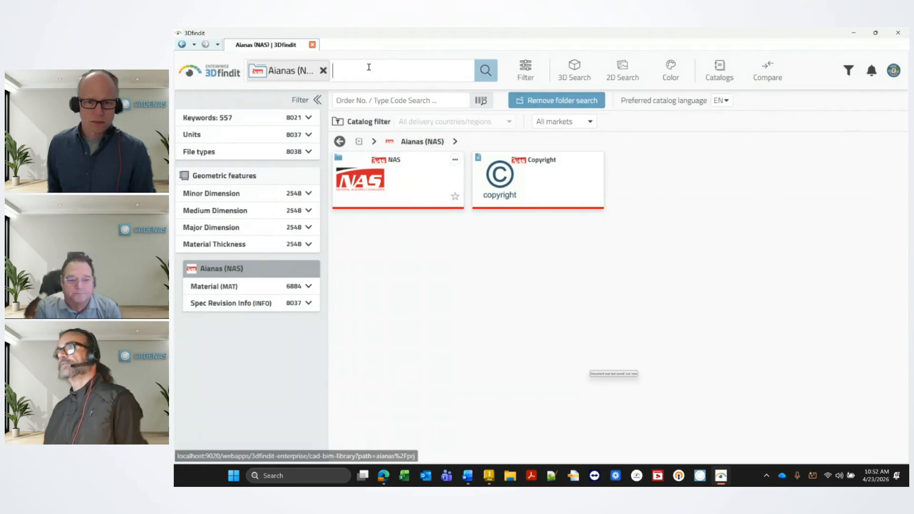
{"action": "type", "text": "Bolt"}
{"action": "key", "text": "Return"}
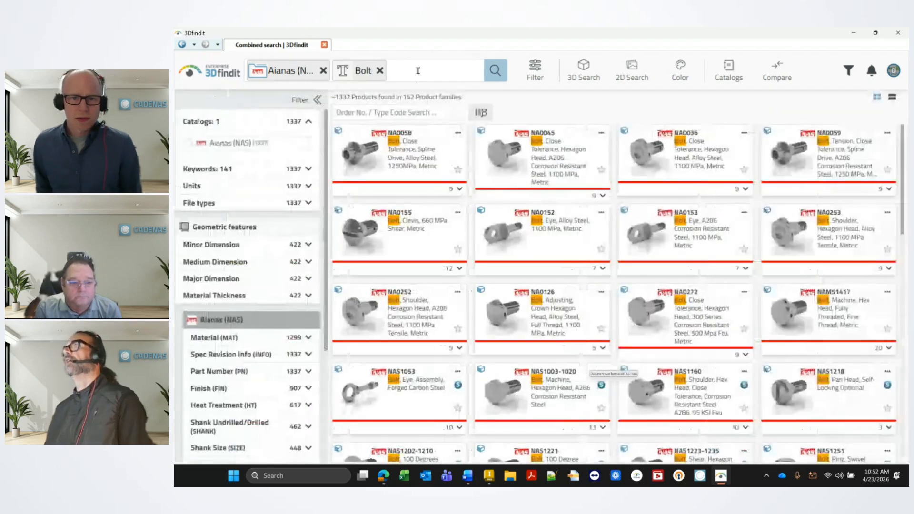
{"action": "type", "text": "LG=20"}
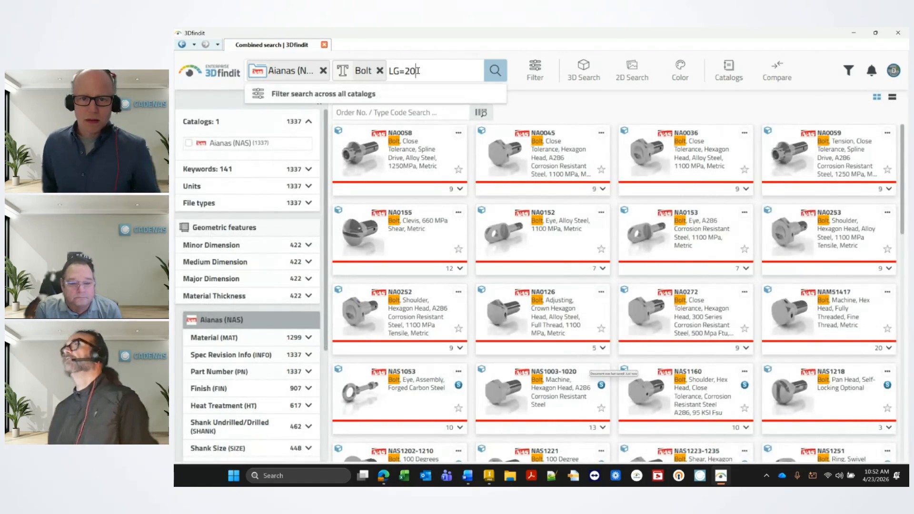
{"action": "key", "text": "Return"}
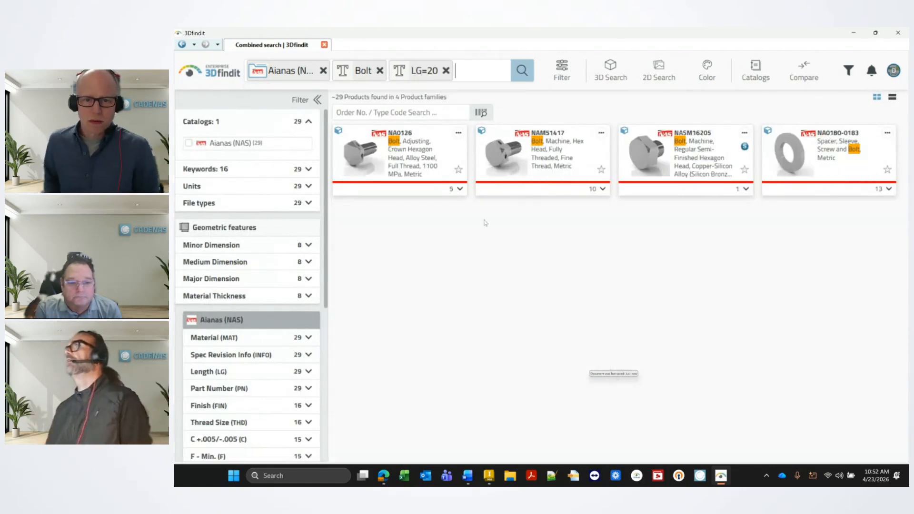
Step: Open the NA0126 adjusting crown hexagon head bolt and hide the ERP variables columns to examine its dimensions
{"action": "left_click", "coordinate": [399, 161]}
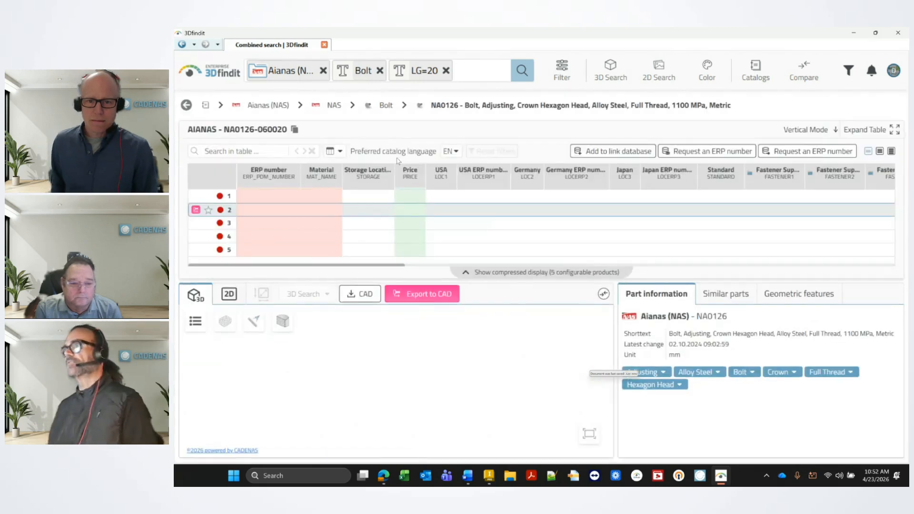
{"action": "left_click", "coordinate": [333, 151]}
{"action": "left_click", "coordinate": [332, 182]}
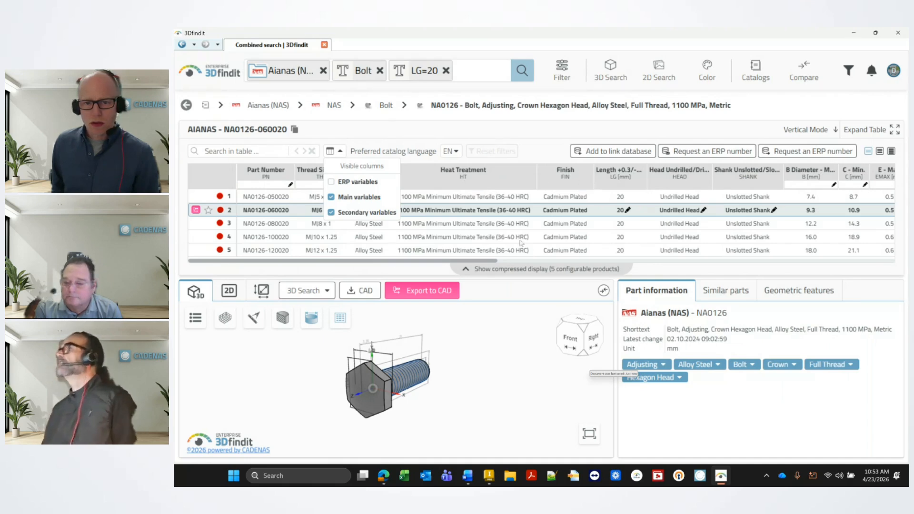
{"action": "left_click_drag", "start_coordinate": [490, 261], "coordinate": [595, 268]}
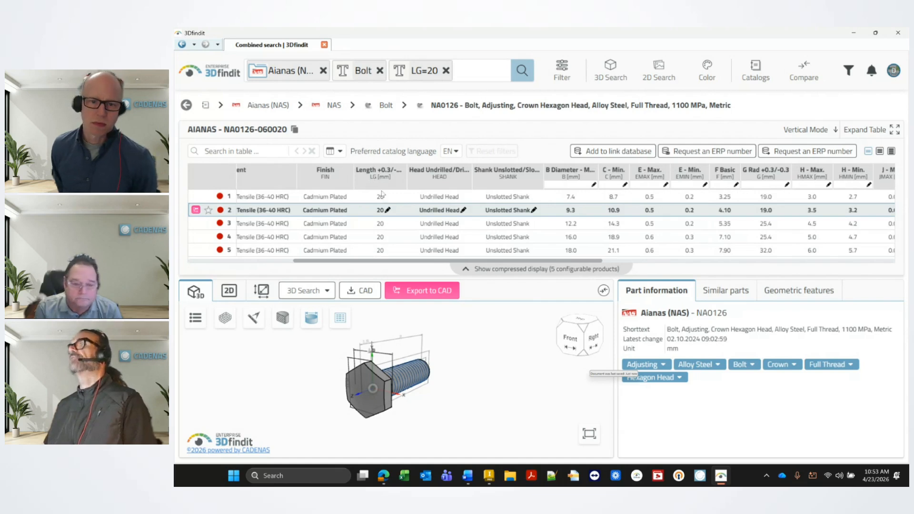
Step: Replace the LG=20 search term with B=7.4 and open the NA0045 close tolerance hexagon head bolt
{"action": "left_click", "coordinate": [422, 74]}
{"action": "key", "text": "BackSpace"}
{"action": "key", "text": "BackSpace"}
{"action": "key", "text": "BackSpace"}
{"action": "key", "text": "BackSpace"}
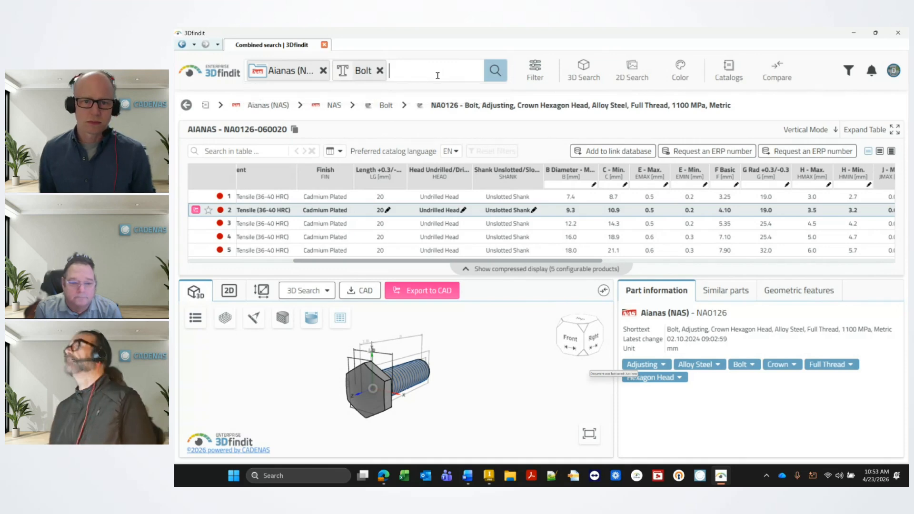
{"action": "type", "text": "B=7.4"}
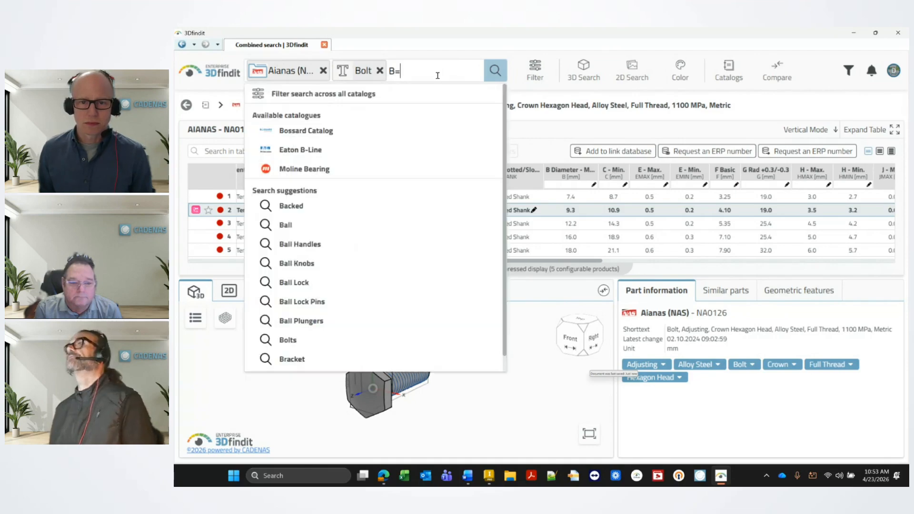
{"action": "key", "text": "Return"}
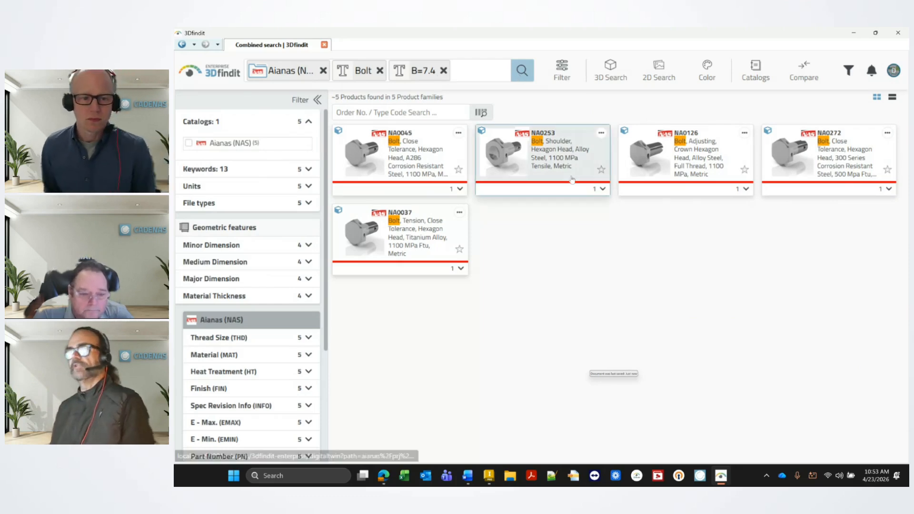
{"action": "left_click", "coordinate": [391, 155]}
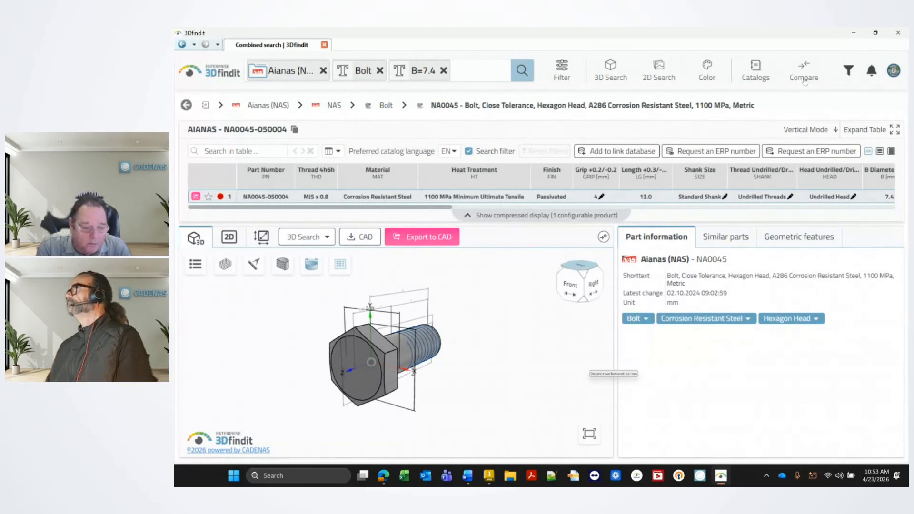
Step: Close 3Dfindit to return to Inventor and restore the LIFT assembly's home view
{"action": "left_click", "coordinate": [898, 33]}
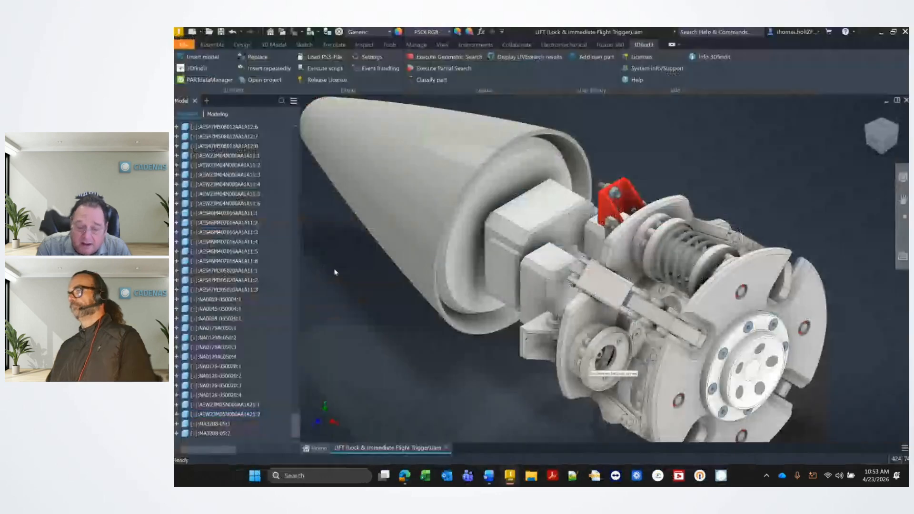
{"action": "scroll", "coordinate": [335, 266], "scroll_direction": "up", "scroll_amount": 5}
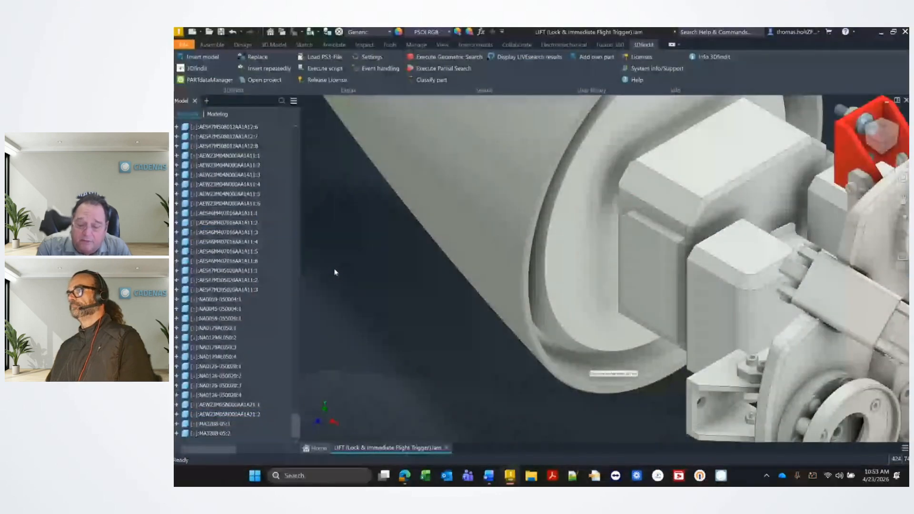
{"action": "scroll", "coordinate": [334, 272], "scroll_direction": "down", "scroll_amount": 5}
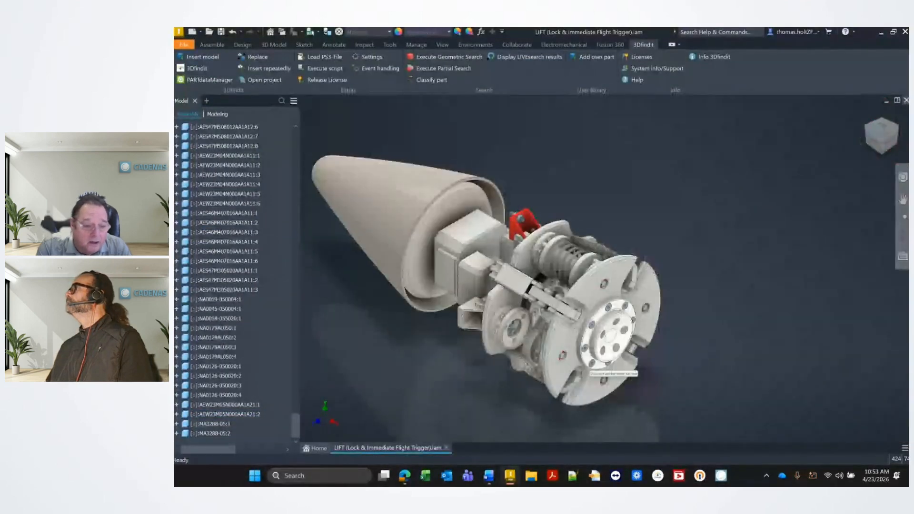
{"action": "left_click", "coordinate": [867, 115]}
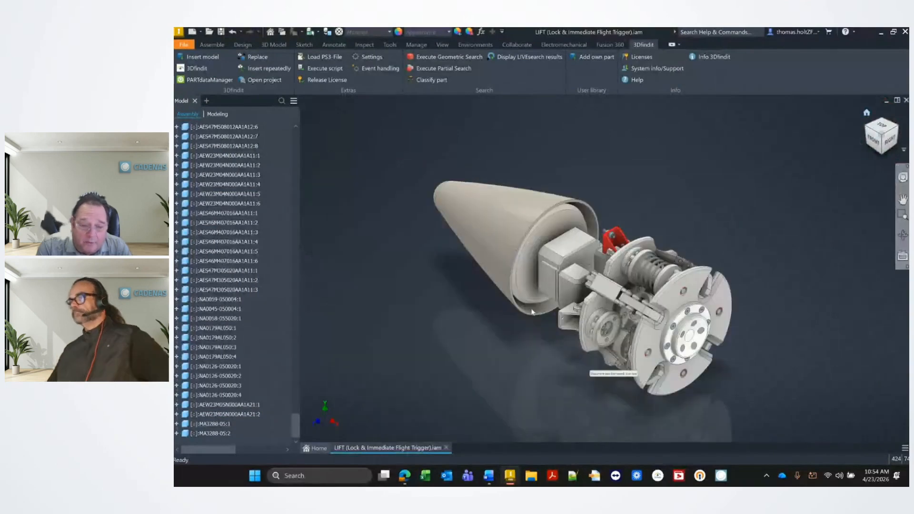